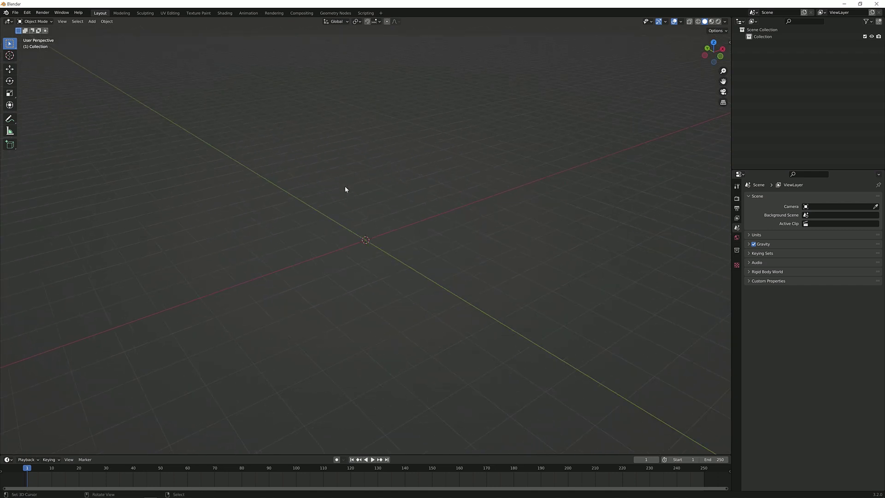
- Add a Plane mesh at the world origin and frame it from above
key(shift+a)
mouse_move(288, 198)
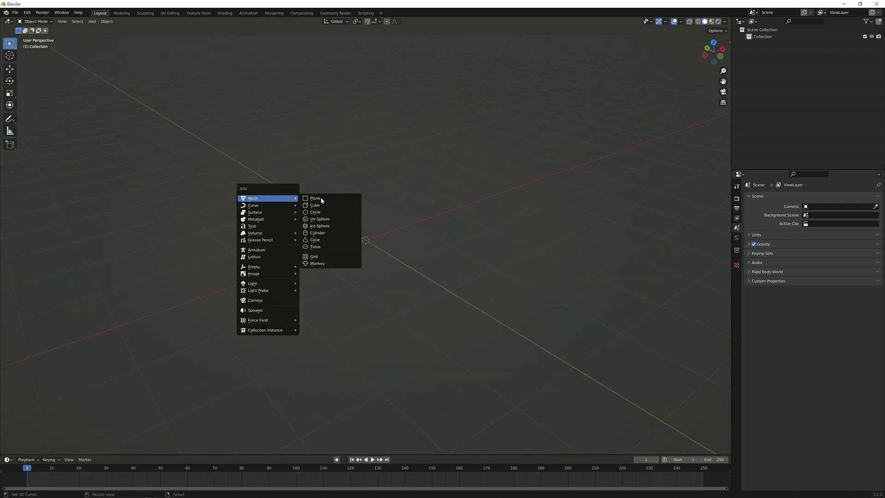
click(323, 200)
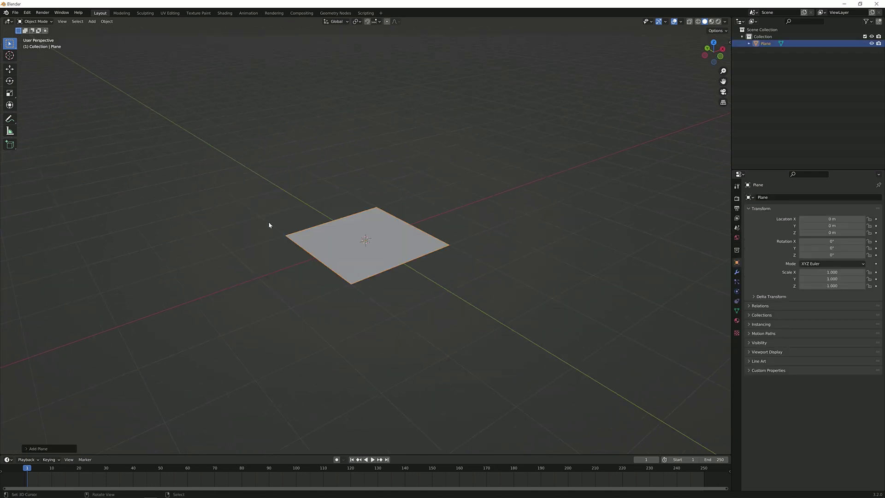
middle_drag(269, 221, 430, 253)
scroll(407, 271, up, 5)
scroll(424, 256, down, 2)
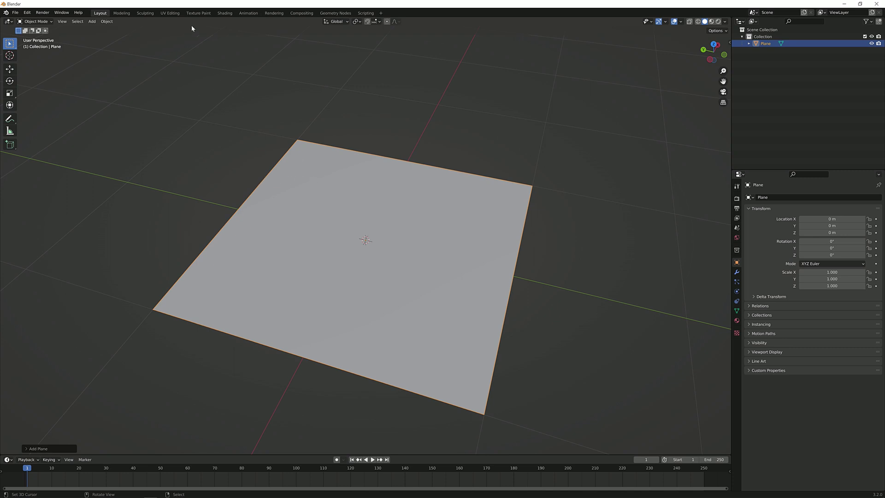
- In Shading, turn the left area into an Asset Browser showing User Library > Objects > Kitchen
click(223, 14)
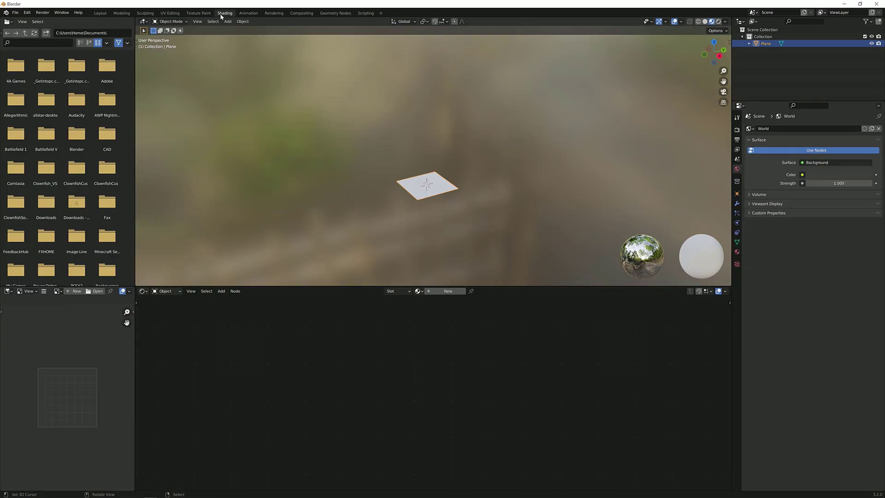
click(8, 21)
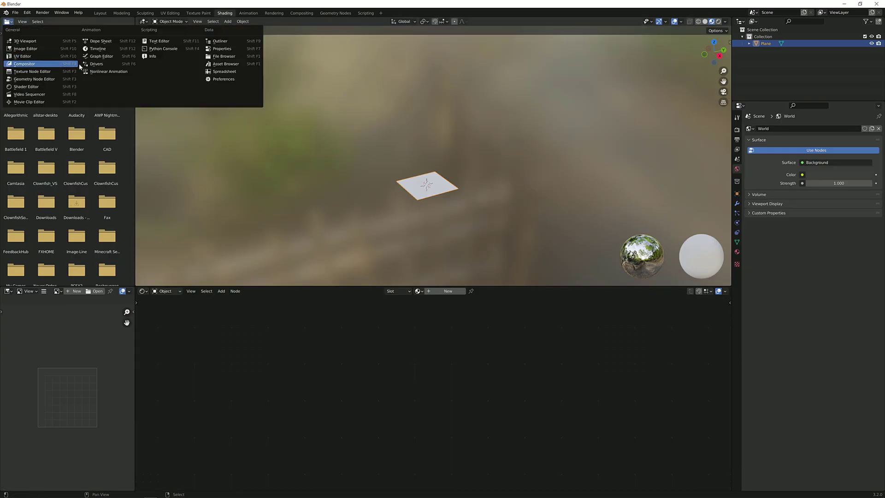
click(226, 64)
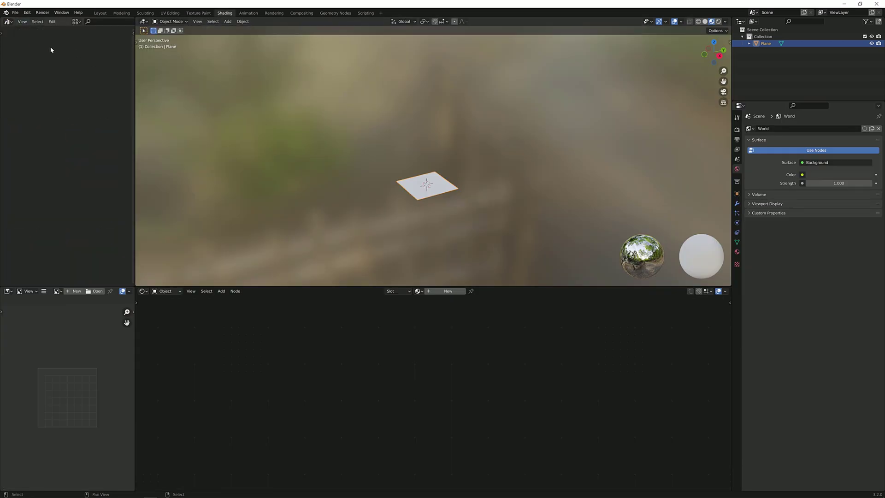
click(36, 31)
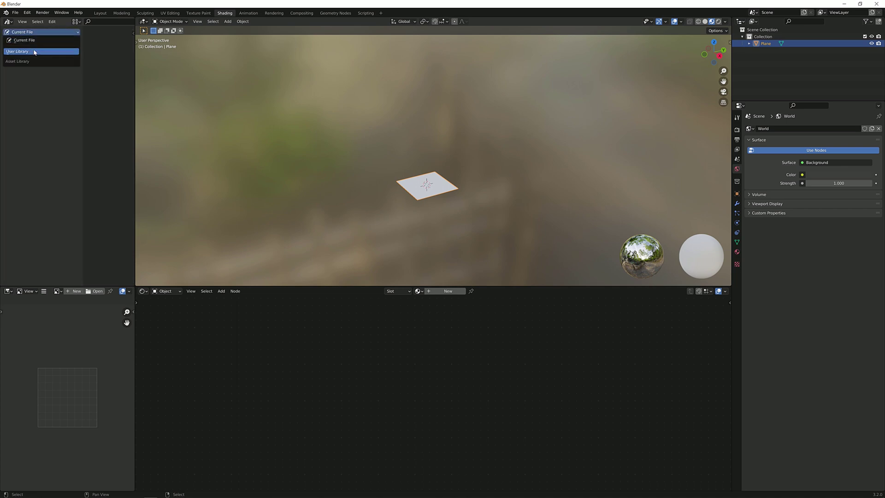
click(35, 51)
click(33, 60)
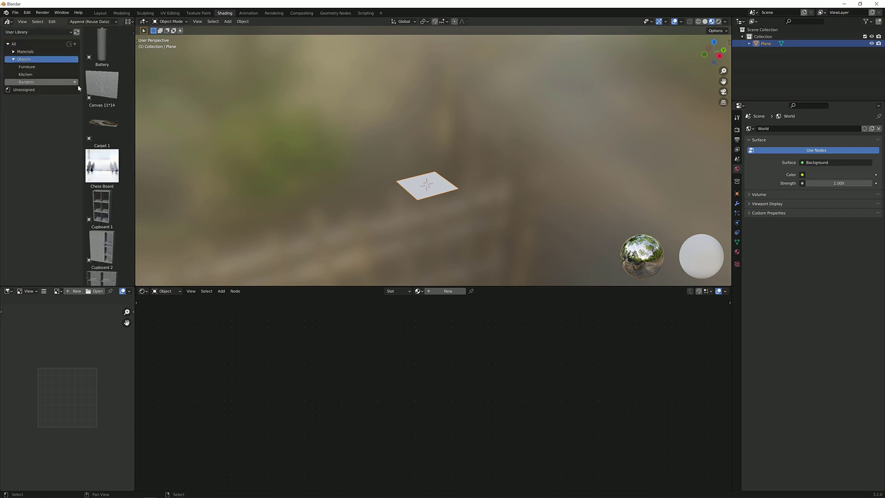
click(49, 73)
scroll(102, 111, down, 5)
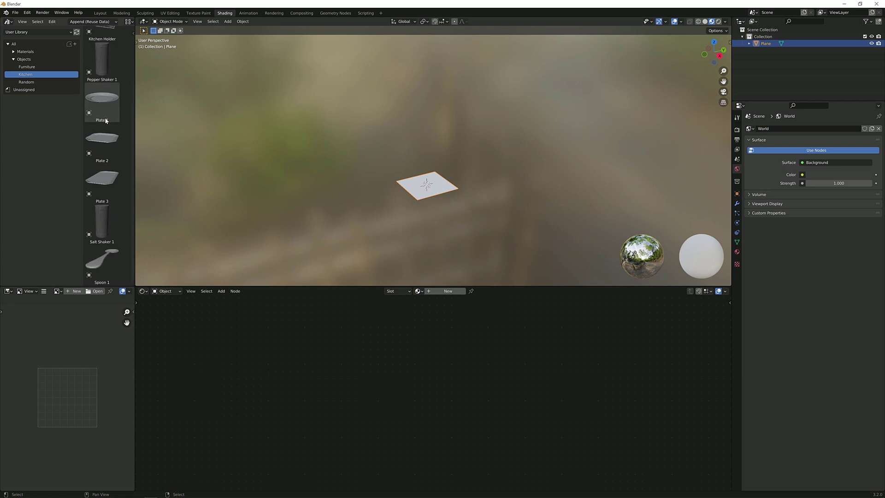
scroll(106, 148, up, 7)
- Drag the Glass 2 asset into the scene and clear its location to the origin
drag(107, 87, 434, 186)
scroll(433, 187, up, 5)
alt+middle_click(426, 186)
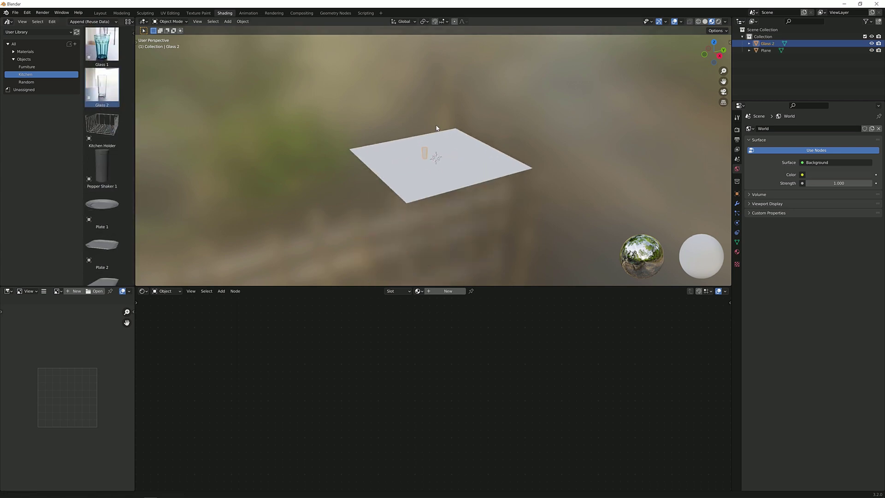
scroll(445, 143, up, 5)
key(alt+g)
scroll(445, 143, up, 5)
middle_drag(435, 148, 449, 203)
scroll(455, 129, up, 4)
scroll(456, 129, down, 4)
scroll(429, 133, up, 6)
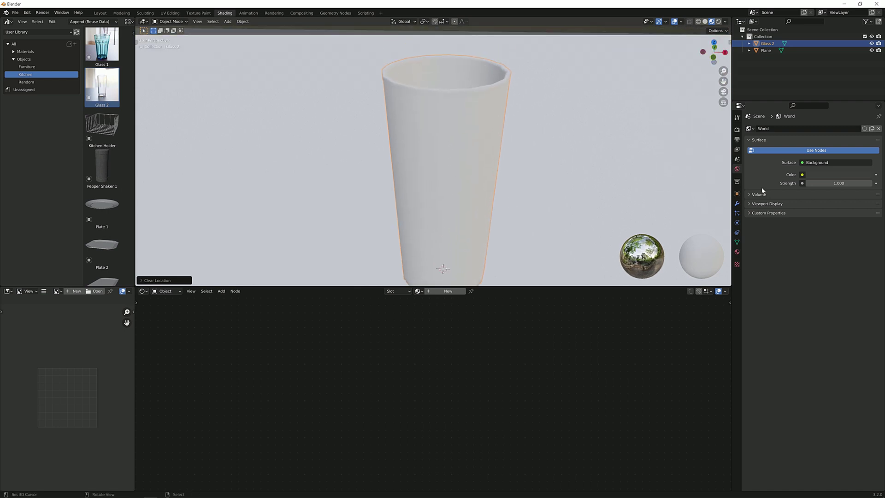
- Add a Subdivision Surface modifier to Glass 2 with Levels Viewport set to 2
click(736, 203)
click(786, 129)
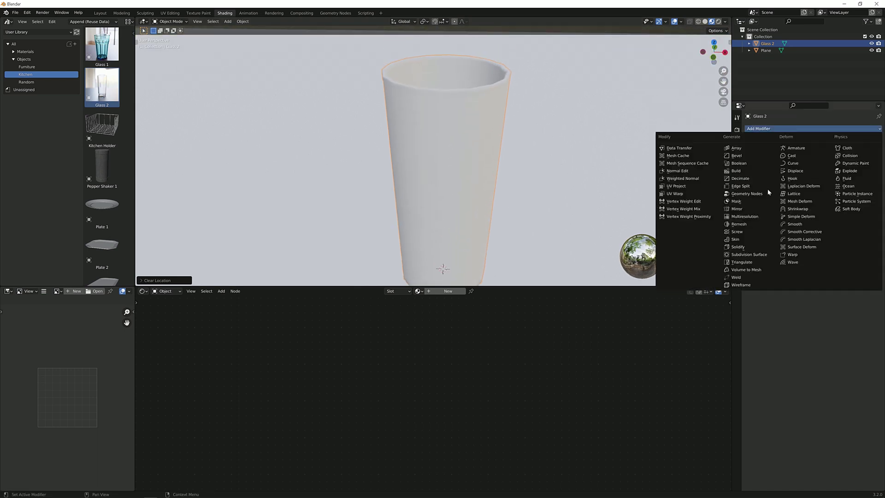
click(750, 255)
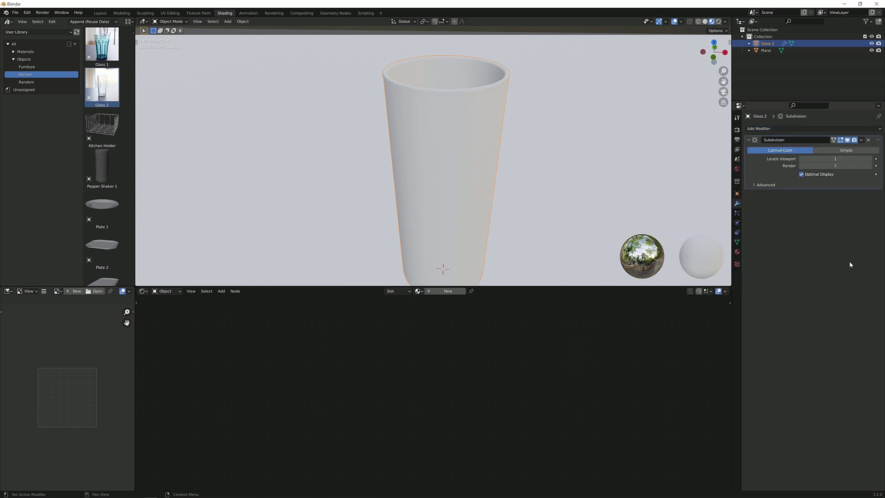
click(863, 159)
scroll(665, 165, down, 3)
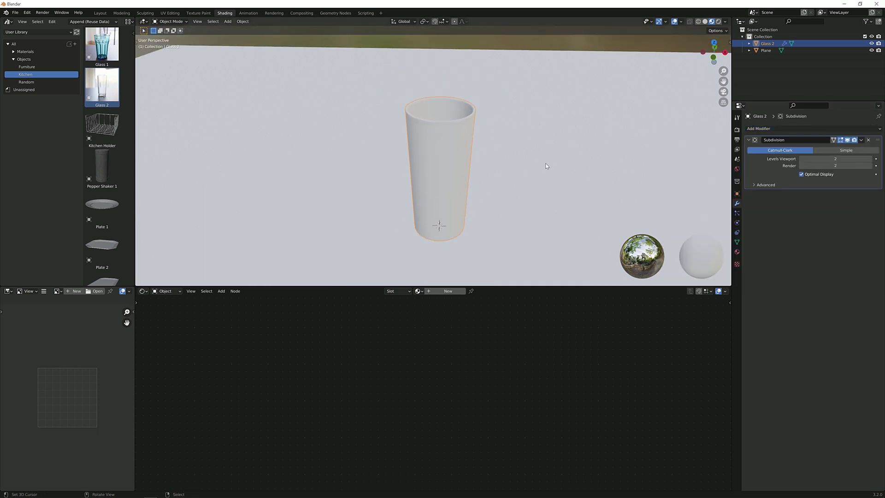
middle_drag(542, 171, 509, 168)
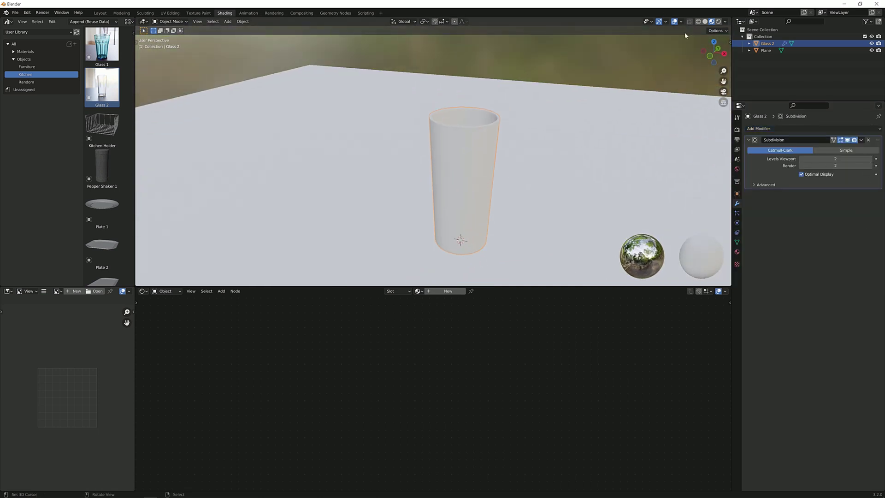
- Return to the Layout workspace
click(105, 13)
scroll(361, 172, up, 10)
scroll(382, 208, down, 2)
- Hide the plane, edit the glass in edge select, and hide subdivision in Edit Mode
key(shift+h)
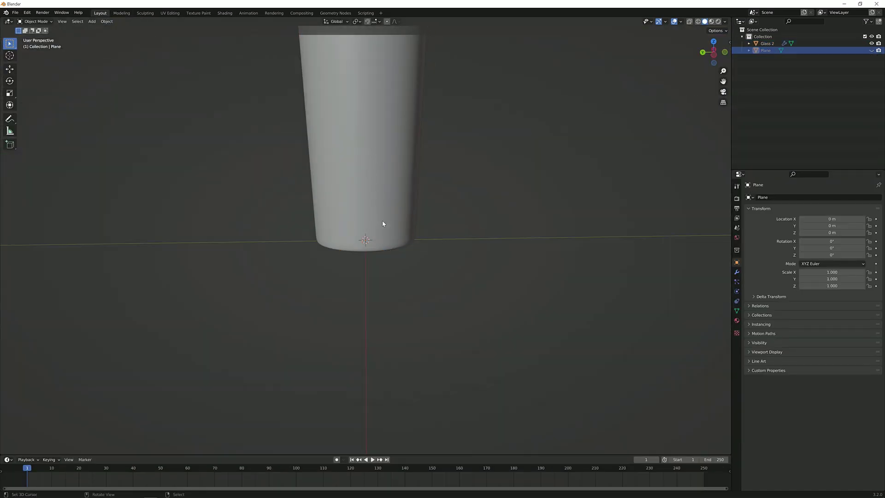
key(Tab)
scroll(381, 186, up, 3)
middle_drag(378, 211, 374, 127)
key(2)
alt+click(371, 151)
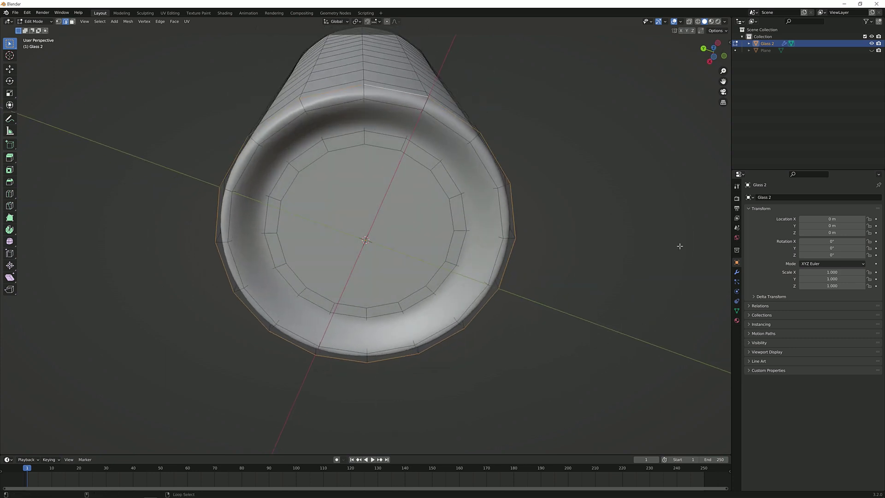
click(736, 272)
click(841, 209)
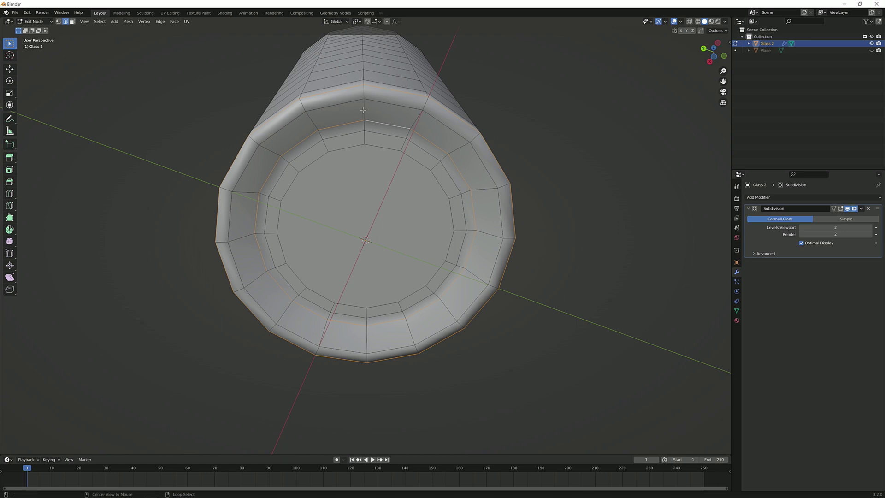
- Select the glass's rim and bottom edge loops
key(c)
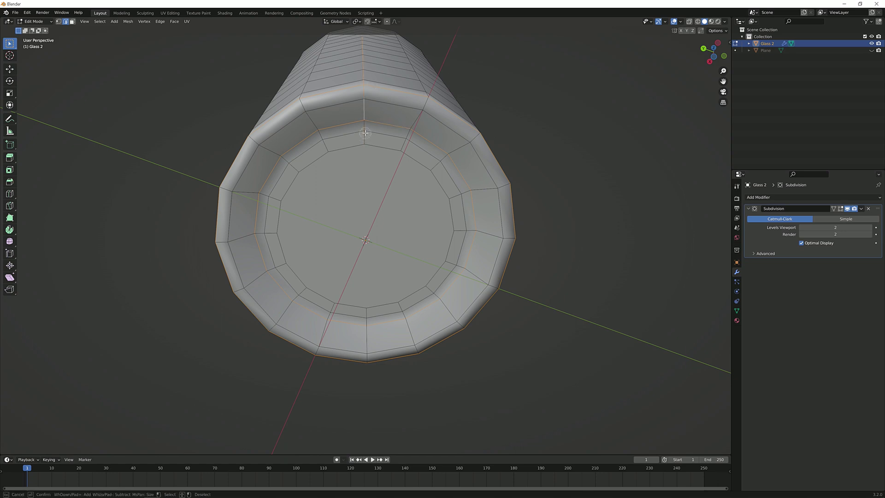
key(Escape)
middle_drag(367, 128, 387, 259)
scroll(295, 194, up, 6)
middle_drag(295, 194, 299, 255)
alt+click(283, 183)
scroll(298, 255, up, 5)
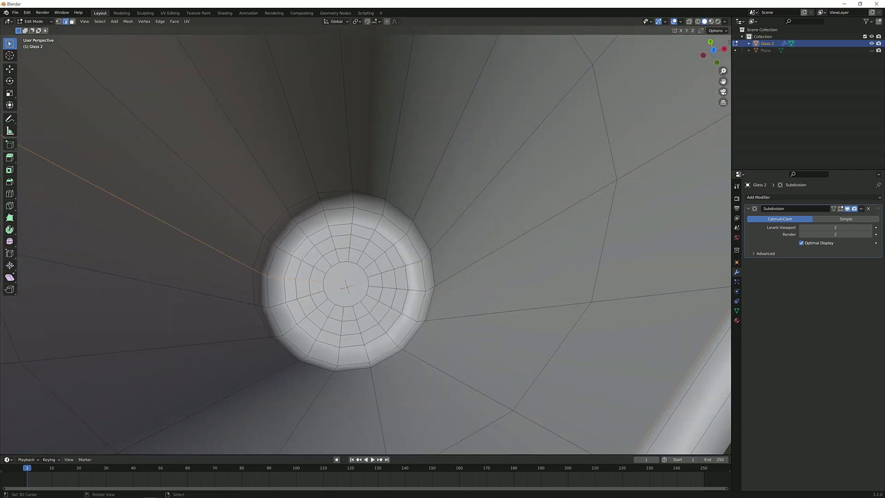
alt+shift+click(290, 240)
key(c)
right_click(294, 276)
scroll(295, 276, down, 8)
mouse_move(341, 286)
middle_down()
mouse_move(342, 258)
mouse_move(349, 283)
mouse_move(388, 253)
mouse_move(417, 179)
mouse_move(339, 224)
mouse_move(415, 254)
mouse_move(387, 296)
middle_up()
- Apply an edge operation from the edge menu to the loops and return to Object Mode
right_click(342, 257)
click(343, 258)
scroll(343, 259, down, 4)
key(Tab)
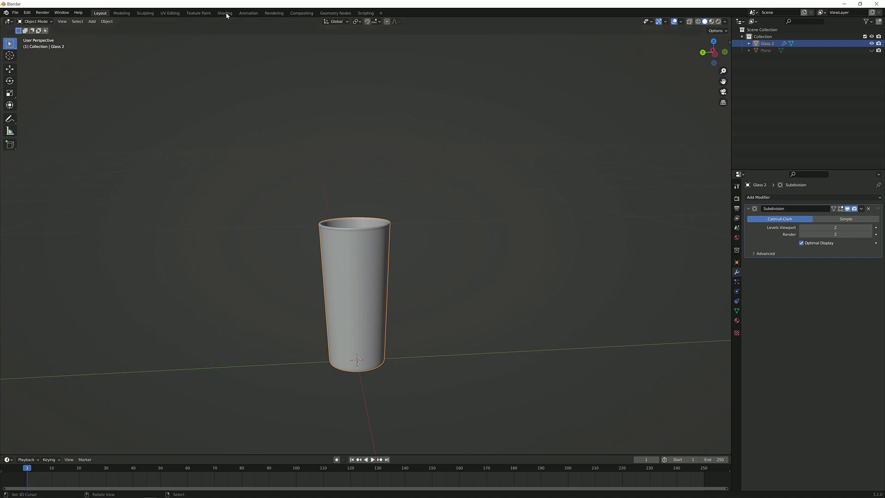
- In Shading, create a new material for the glass named Cup
click(225, 13)
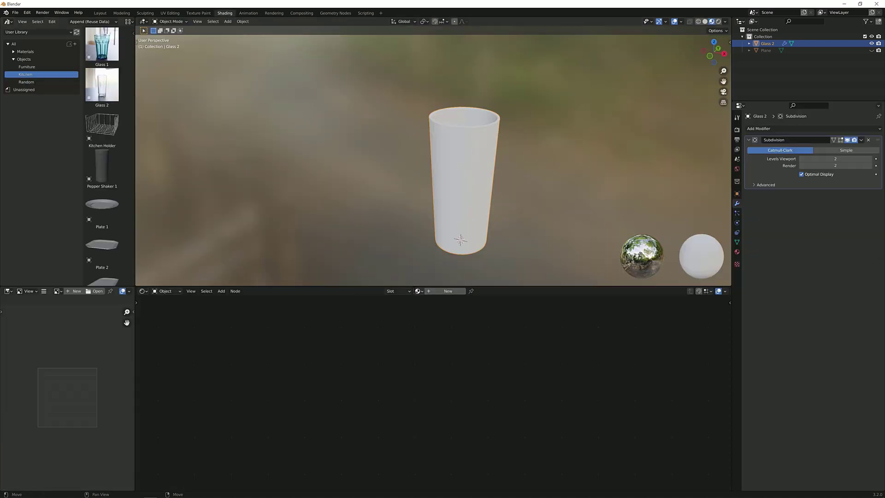
click(426, 292)
double_click(427, 292)
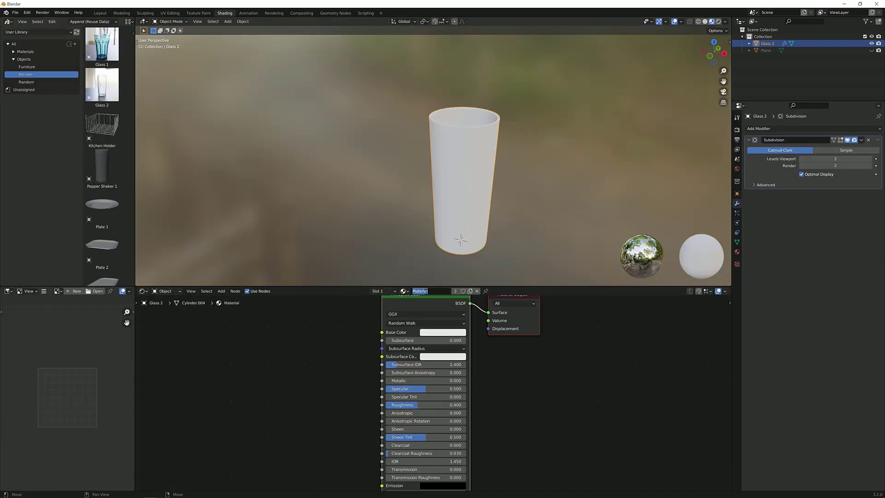
text(Cupu)
key(BackSpace)
key(Return)
middle_drag(426, 293, 422, 336)
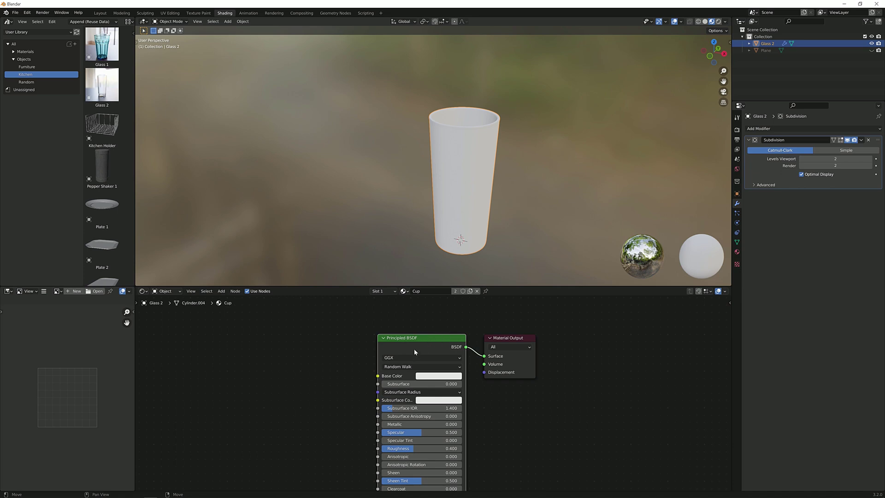
- Replace the Principled BSDF with a Glass BSDF connected to the Material Output surface
key(x)
key(shift+a)
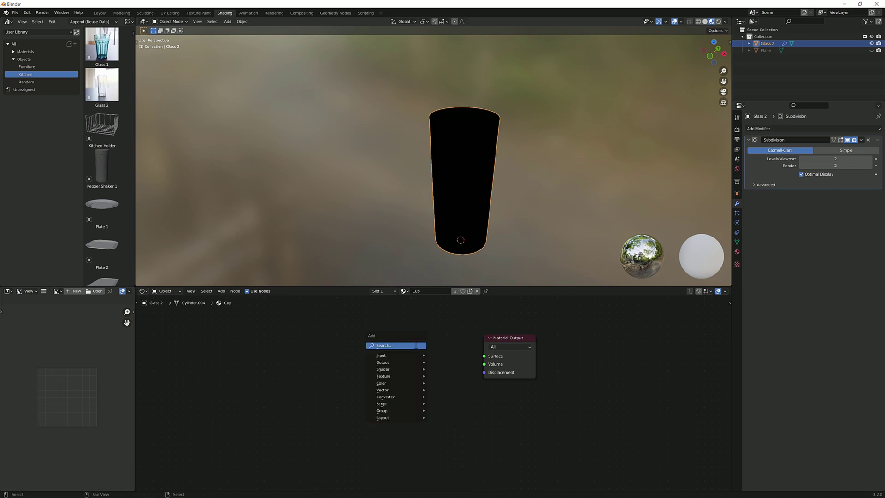
text(glass)
key(Return)
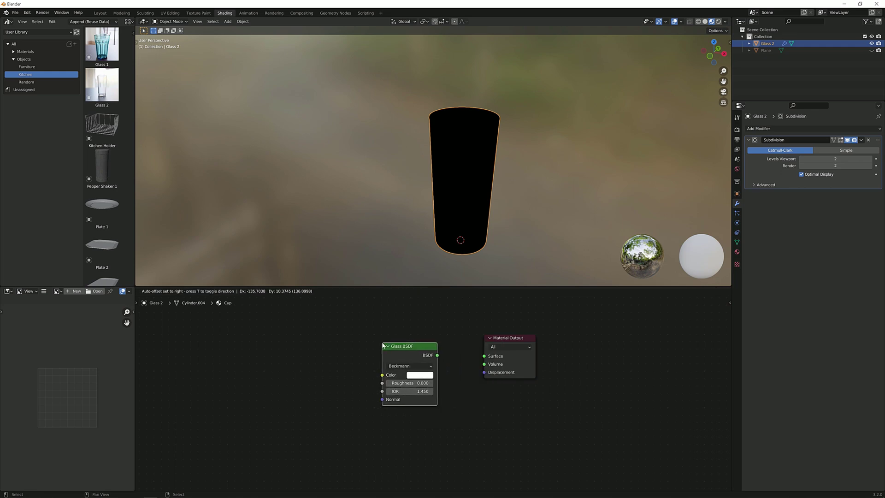
click(382, 345)
drag(437, 354, 485, 356)
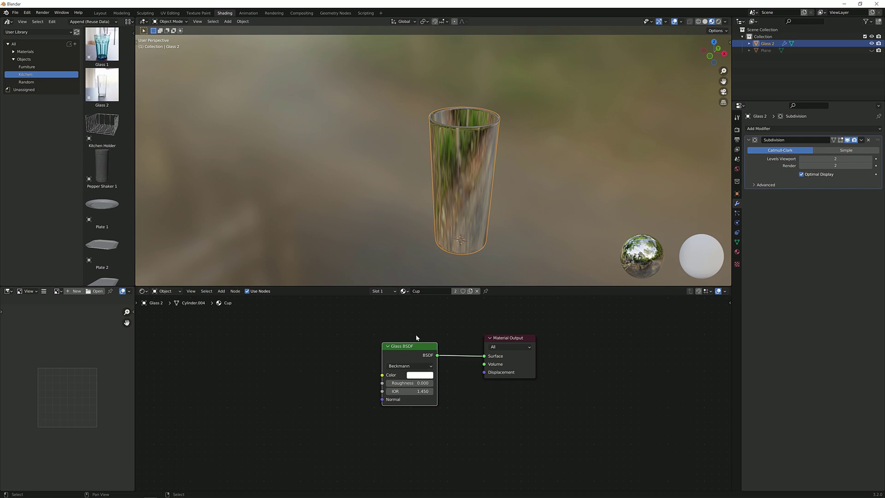
click(27, 13)
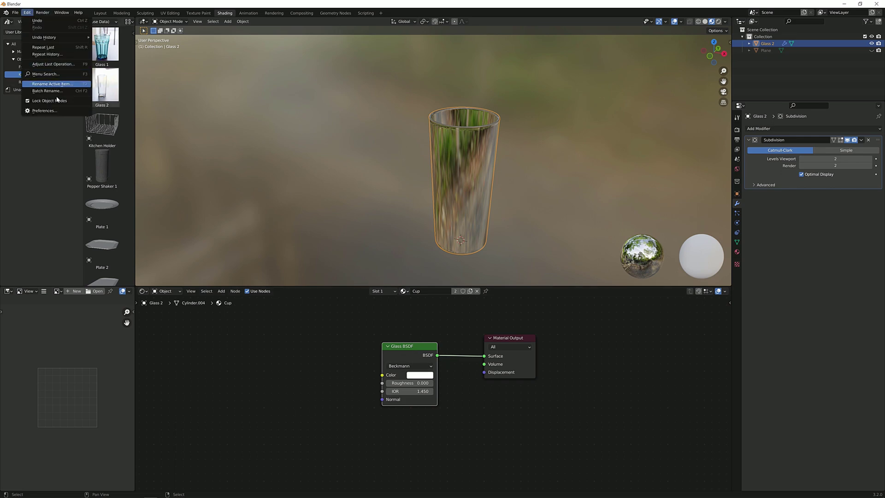
click(57, 110)
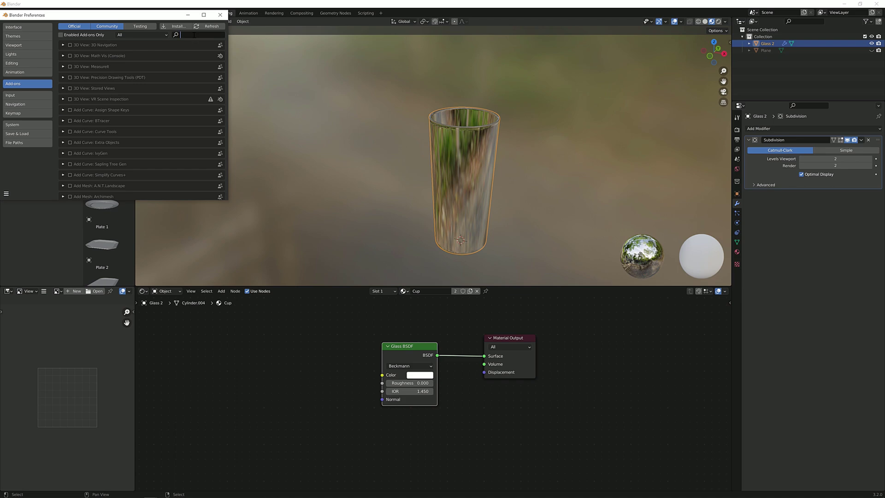
text(node)
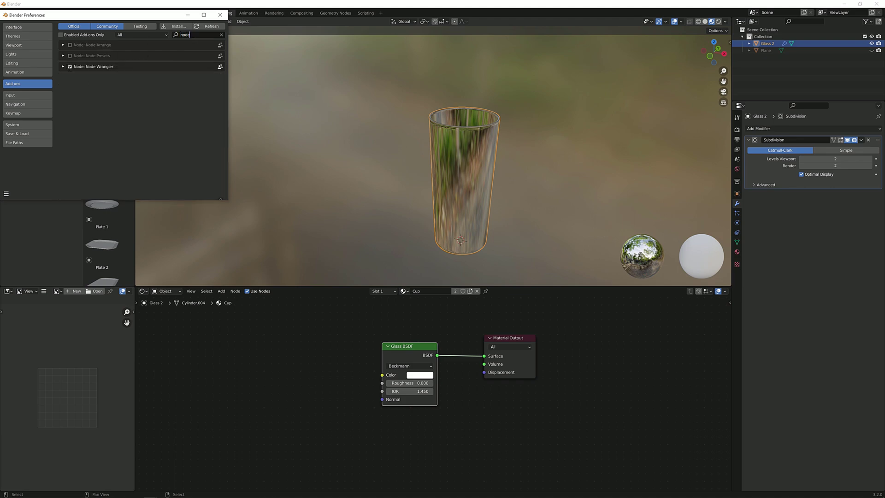
click(220, 15)
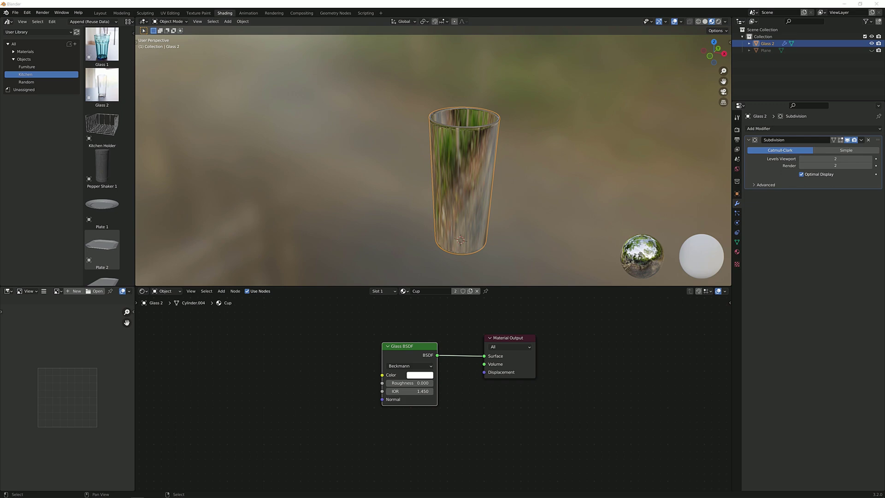
- Add flower-png-17941.png as an image texture node linked into the Glass BSDF's Roughness
drag(10, 203, 368, 380)
scroll(225, 346, up, 1)
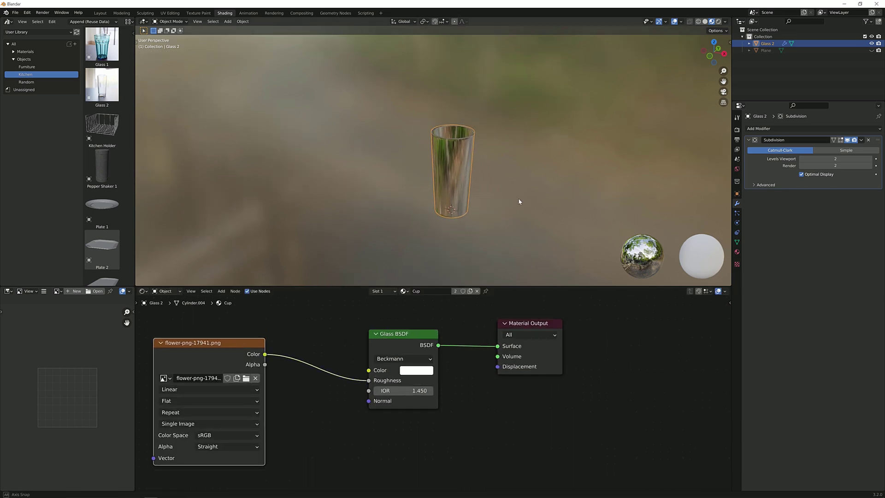
middle_drag(512, 197, 489, 211)
scroll(460, 178, up, 2)
shift+middle_drag(460, 177, 433, 166)
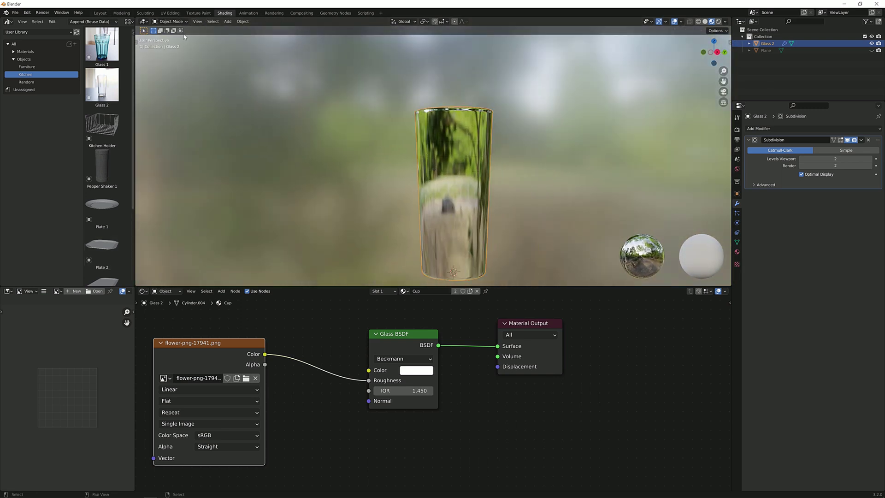
- In UV Editing, enter Edit Mode on the glass and Unwrap its UVs
click(169, 13)
scroll(231, 157, down, 3)
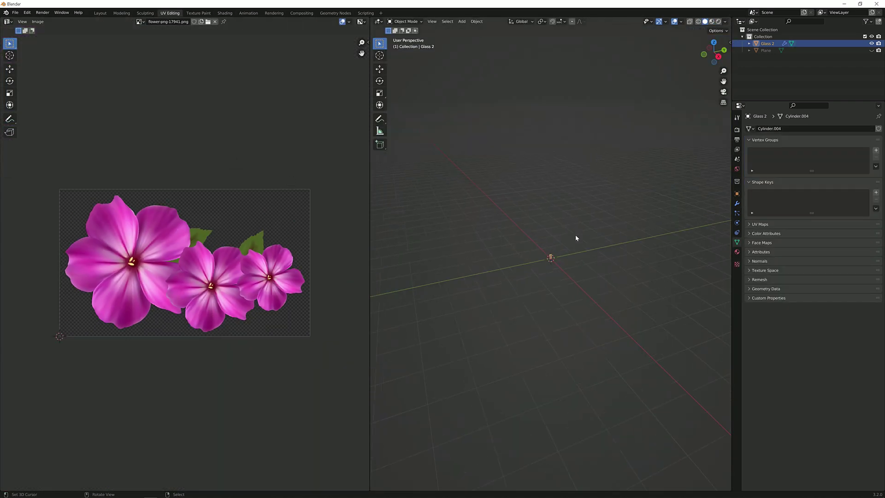
key(Tab)
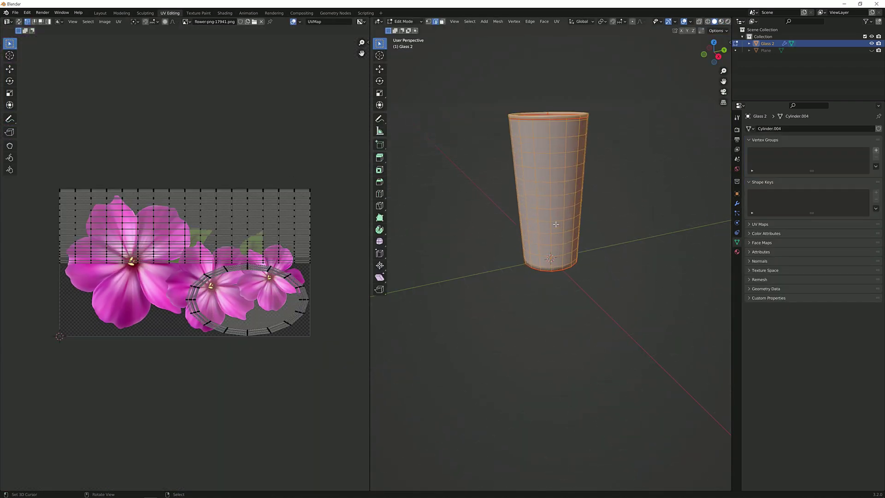
scroll(556, 224, up, 2)
key(u)
click(548, 224)
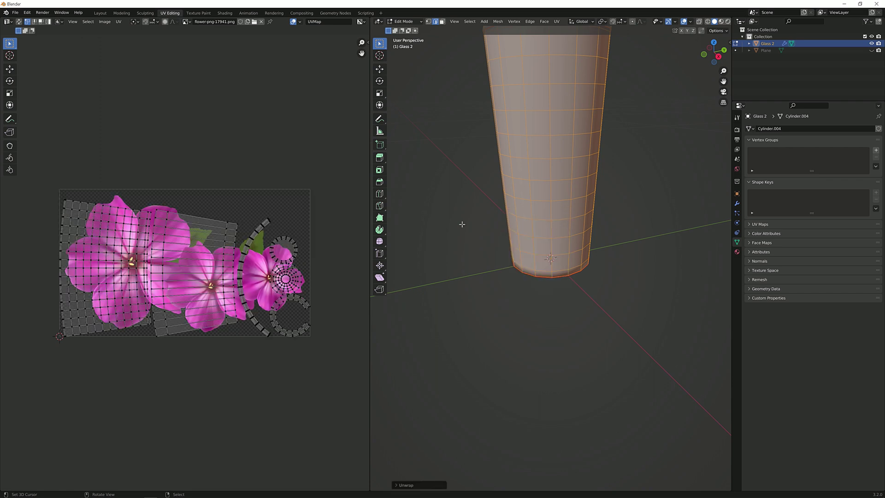
- Enable Material Preview shading and return the glass to Object Mode
scroll(266, 219, down, 1)
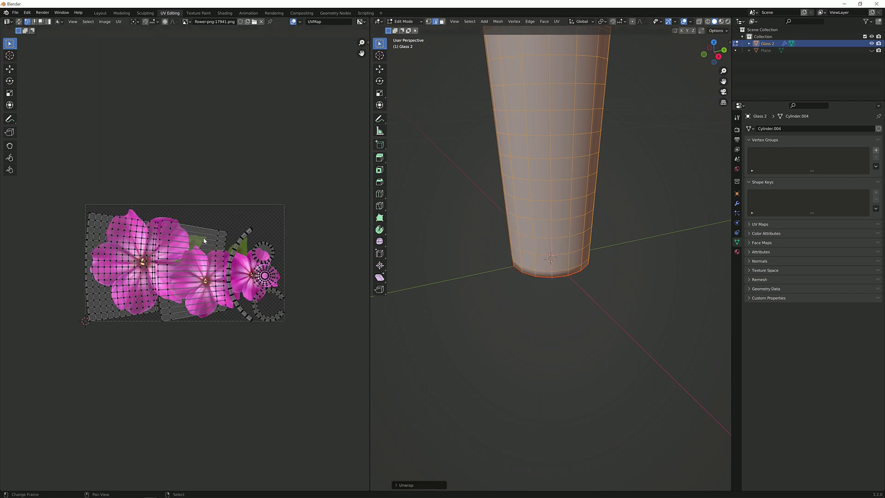
scroll(214, 252, down, 1)
click(721, 22)
scroll(650, 93, down, 3)
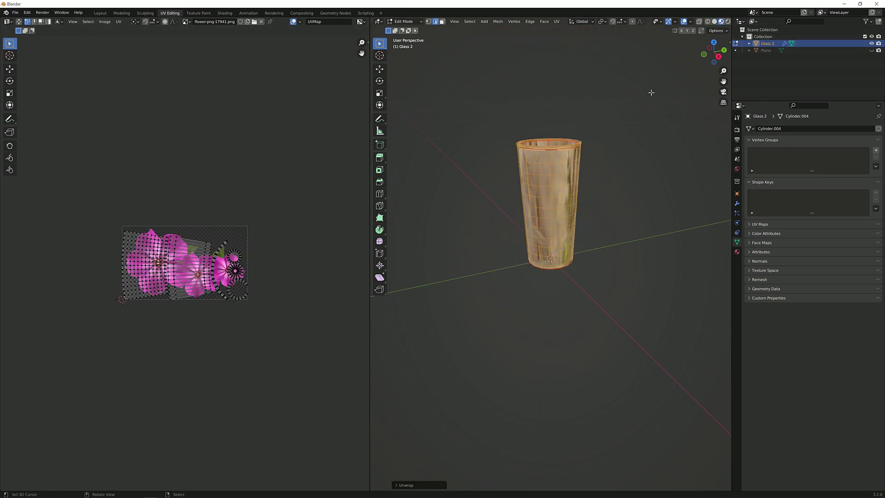
middle_drag(651, 92, 600, 109)
key(Tab)
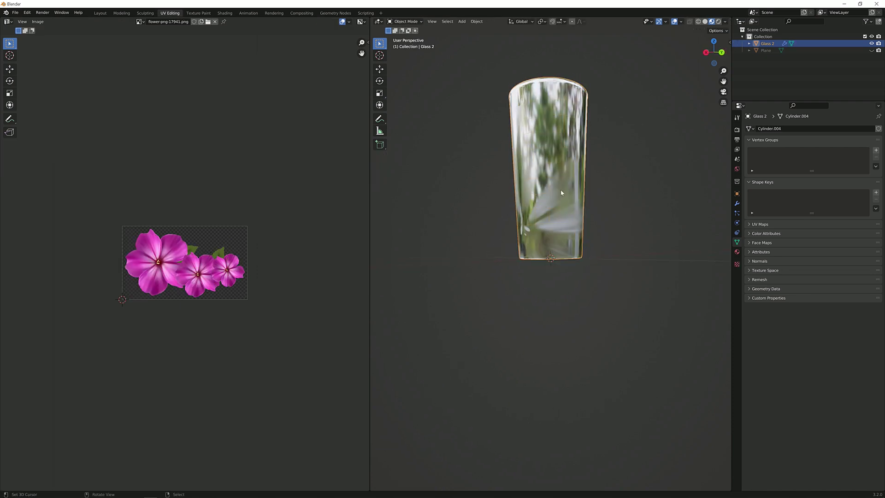
- In Shading, move the flower texture link from Glass BSDF Roughness to its Color input
click(225, 13)
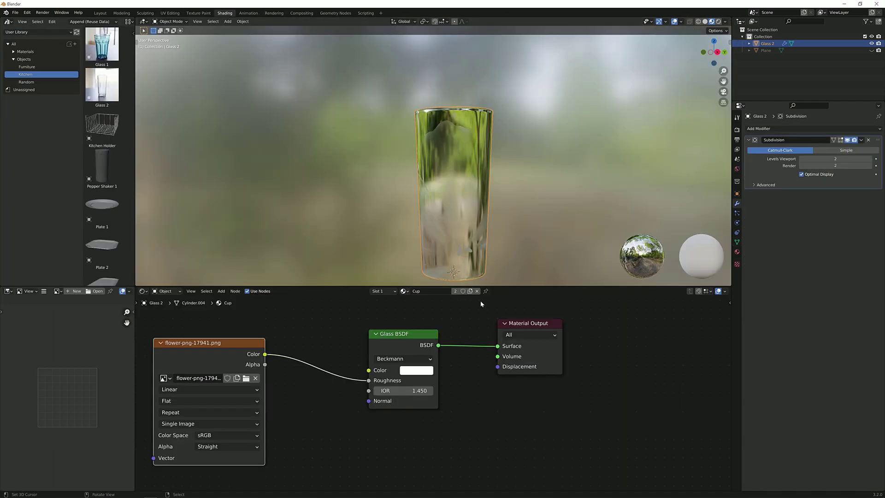
drag(368, 376, 368, 370)
middle_drag(477, 211, 413, 88)
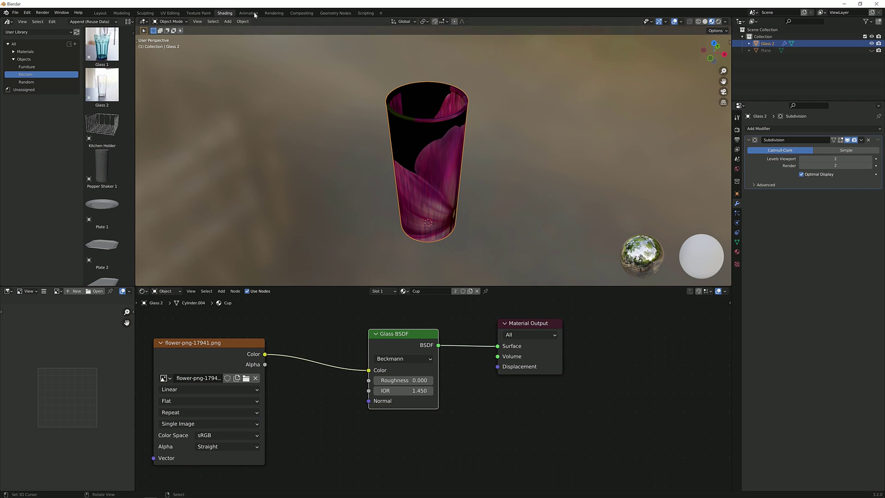
- In UV Editing, select all UV islands and scale them to about double size
click(169, 13)
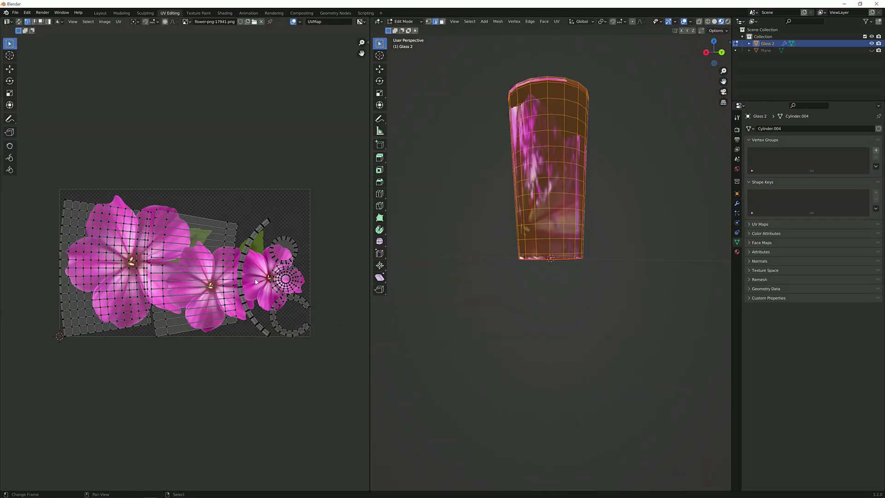
middle_drag(502, 200, 522, 221)
key(a)
scroll(265, 261, down, 1)
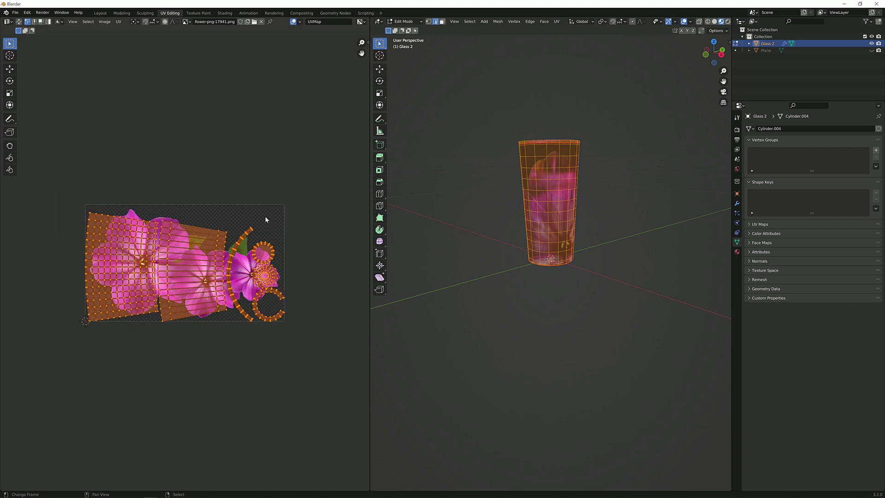
scroll(254, 244, up, 1)
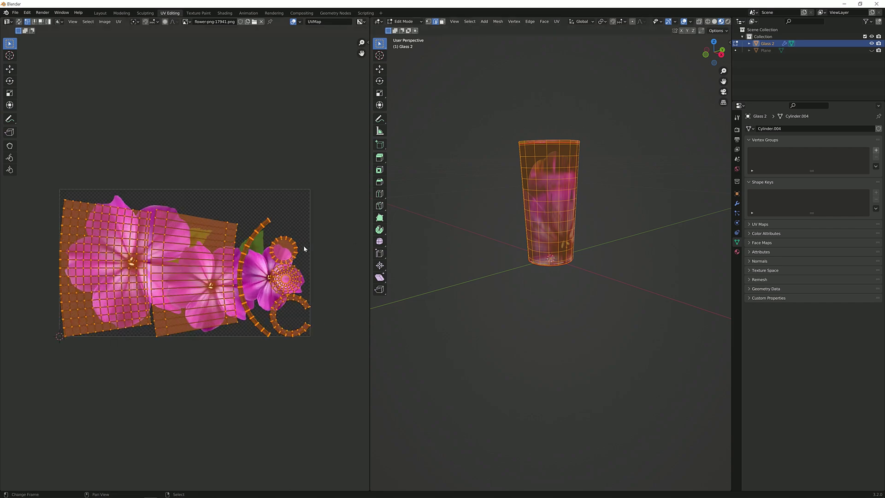
scroll(303, 249, up, 2)
scroll(257, 233, down, 4)
key(s)
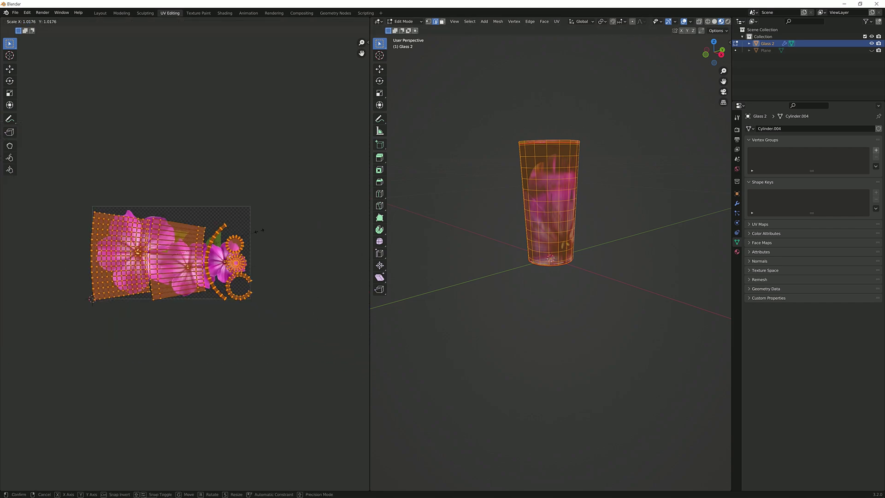
click(256, 239)
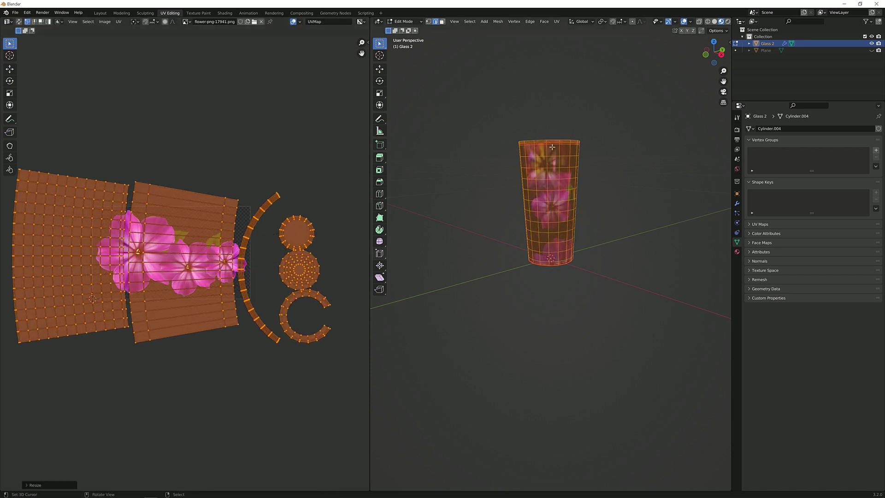
- Alternately move and enlarge the UV islands so they extend past the flower image
middle_drag(553, 250, 556, 218)
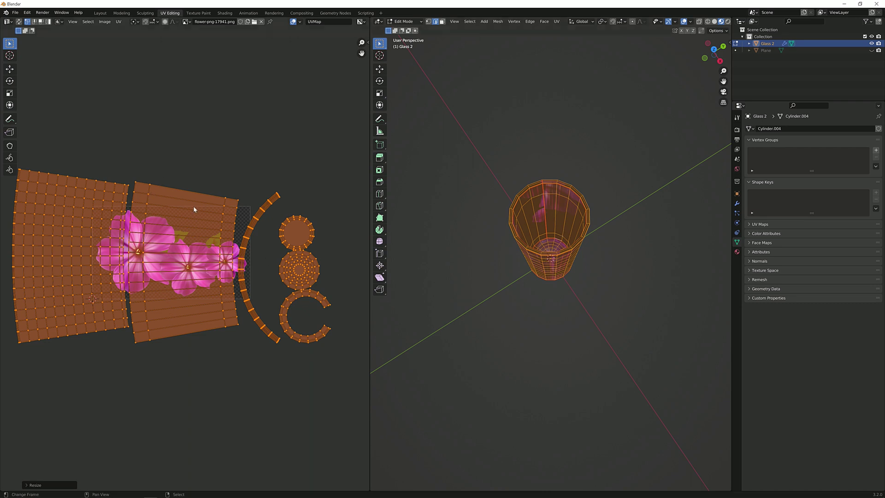
scroll(199, 299, up, 2)
scroll(199, 277, down, 2)
key(g)
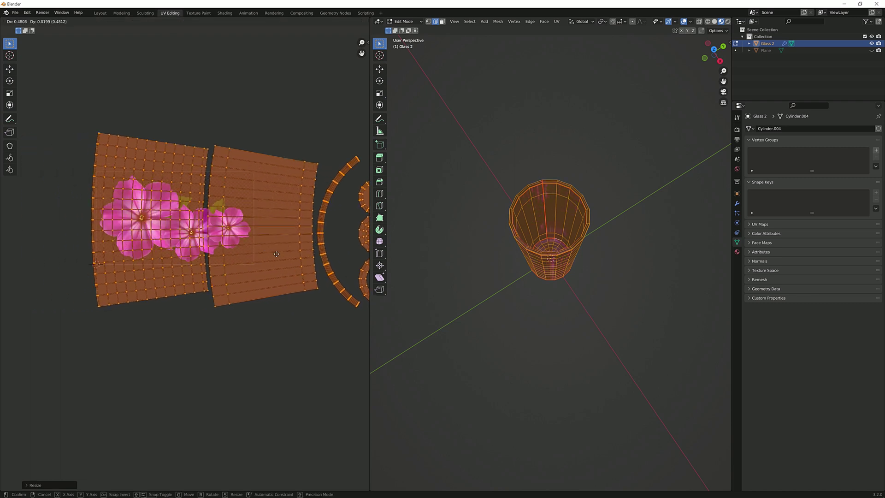
click(258, 260)
key(s)
click(274, 288)
key(g)
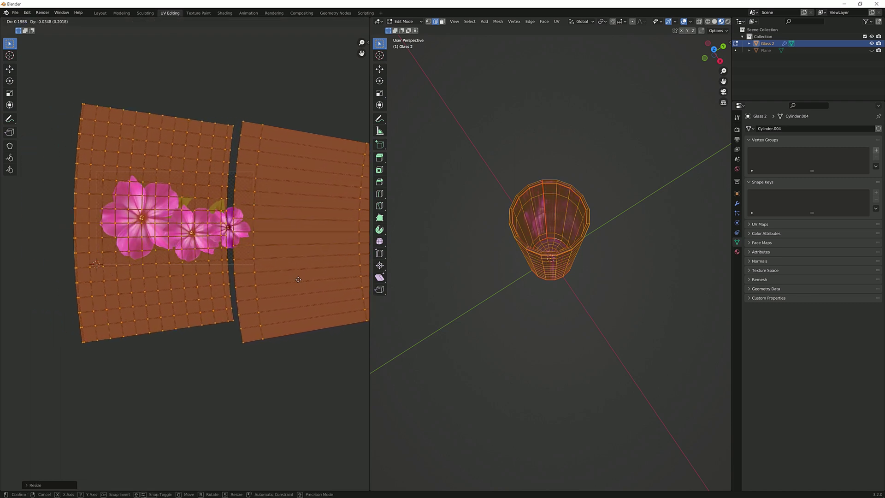
click(321, 280)
key(s)
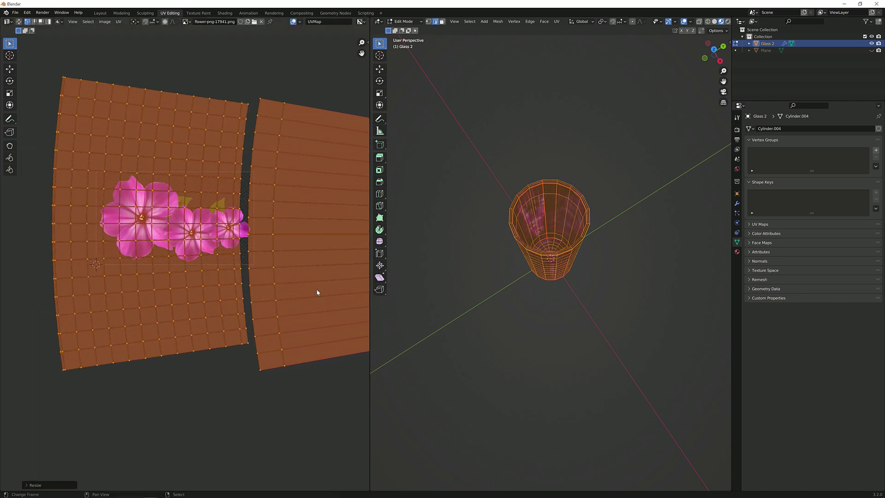
click(322, 290)
key(g)
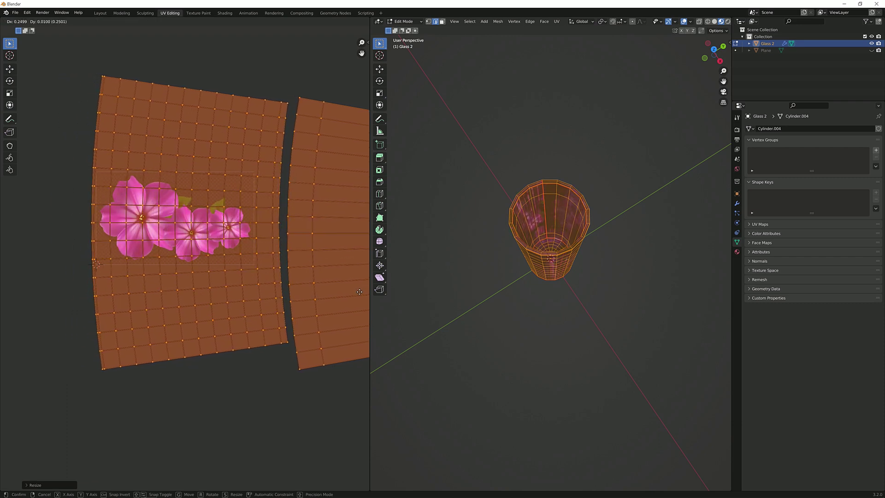
click(358, 290)
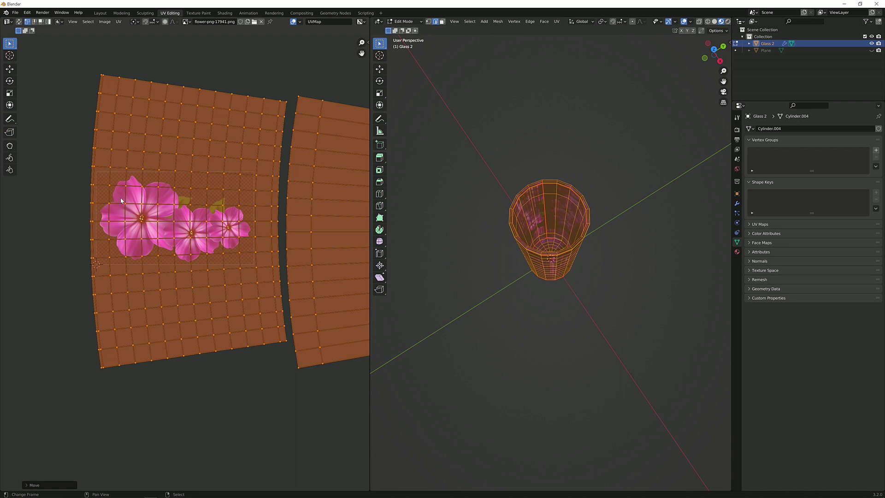
- Nudge the UV islands once more and view the repeating flowers in Shading
key(g)
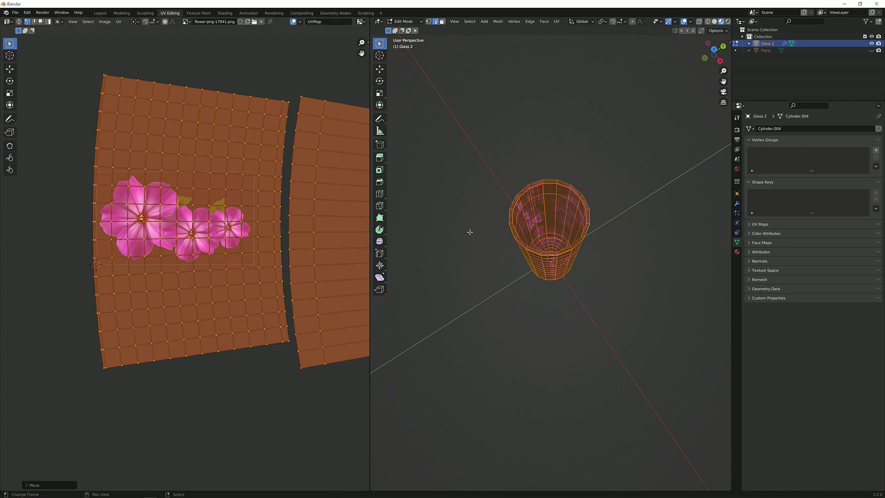
middle_drag(522, 236, 692, 81)
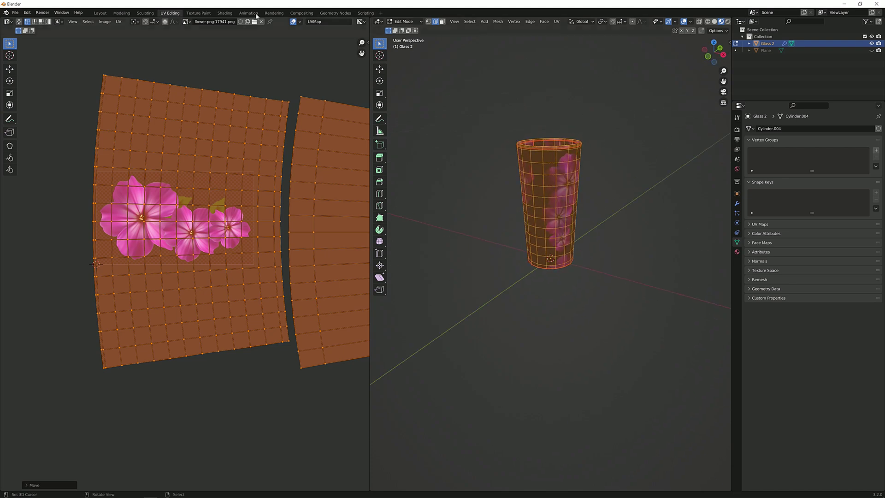
click(225, 13)
- Change the flower Image Texture node's Extension from Repeat to Clip
mouse_move(460, 217)
middle_down()
mouse_move(446, 192)
mouse_move(534, 167)
mouse_move(355, 192)
mouse_move(339, 213)
mouse_move(416, 238)
mouse_move(488, 131)
mouse_move(467, 139)
middle_up()
scroll(467, 138, down, 2)
middle_drag(226, 407, 304, 350)
scroll(304, 351, up, 1)
click(278, 352)
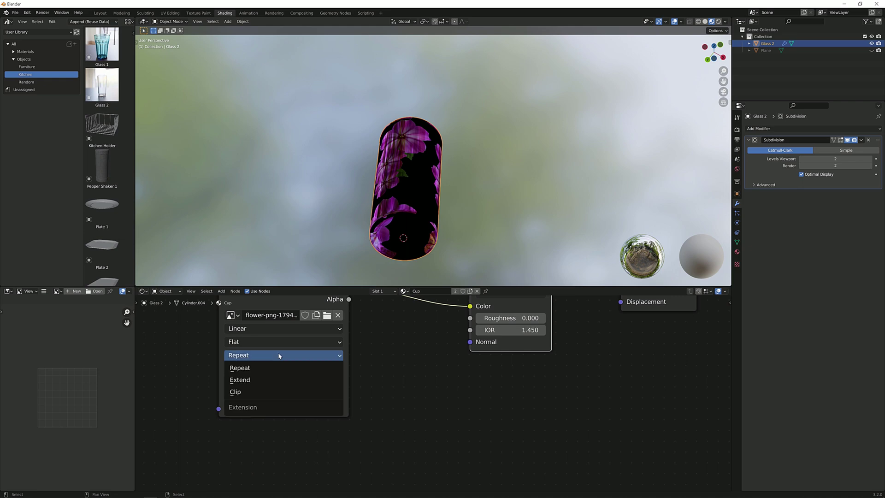
click(255, 379)
middle_drag(410, 194, 383, 197)
scroll(383, 198, up, 4)
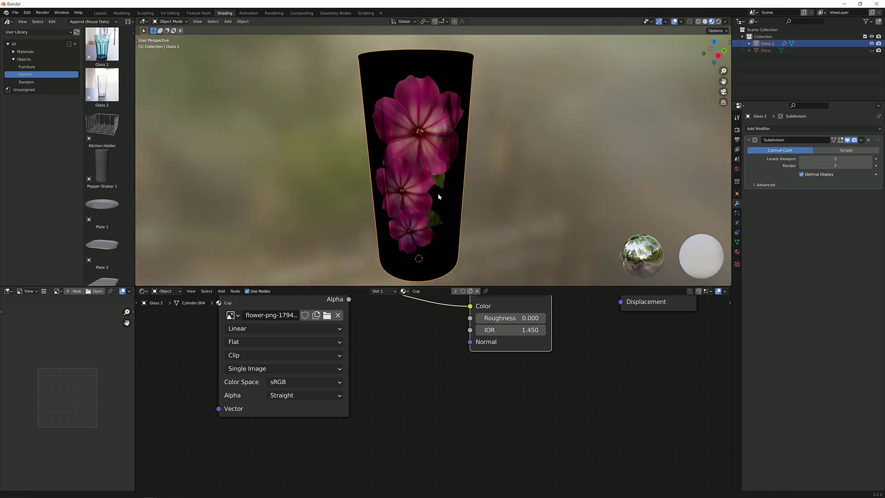
scroll(468, 331, down, 3)
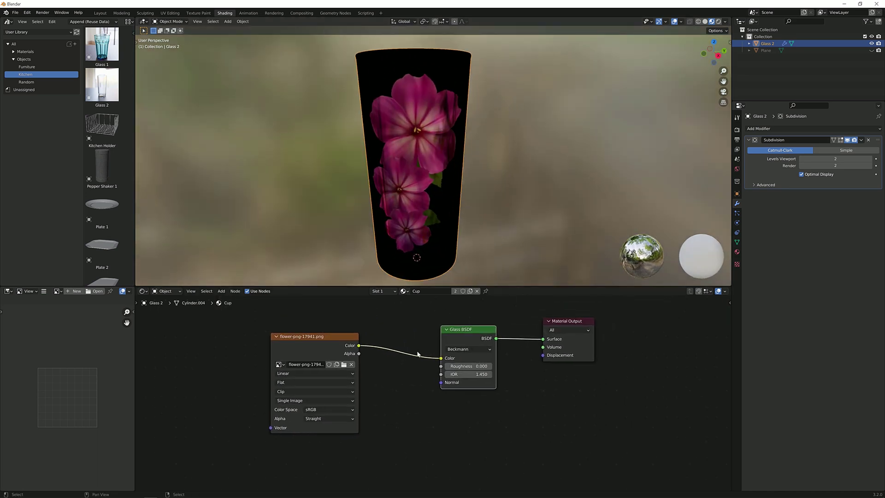
- Connect the flower Image Texture Color output to the Glass BSDF Roughness
drag(441, 359, 441, 366)
middle_drag(375, 362, 456, 352)
drag(394, 323, 313, 331)
middle_drag(461, 217, 454, 247)
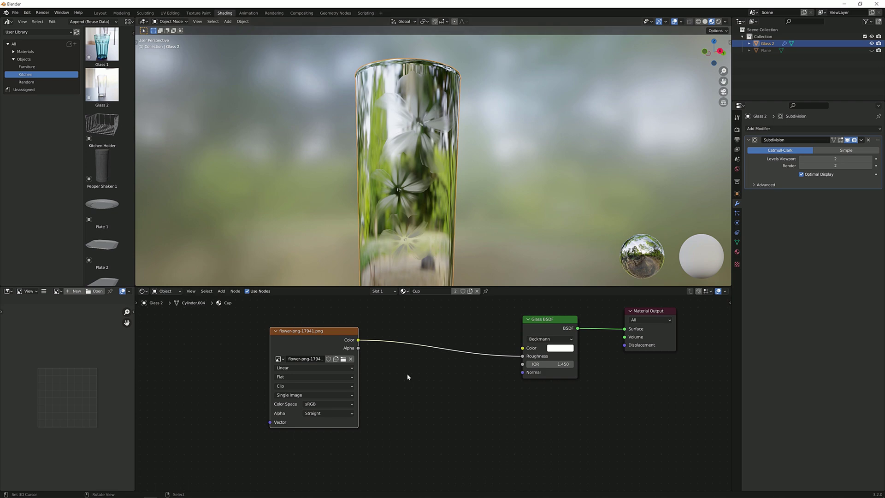
- Set the flower image texture's Color Space to Non-Color
middle_drag(449, 346, 510, 346)
scroll(462, 403, up, 2)
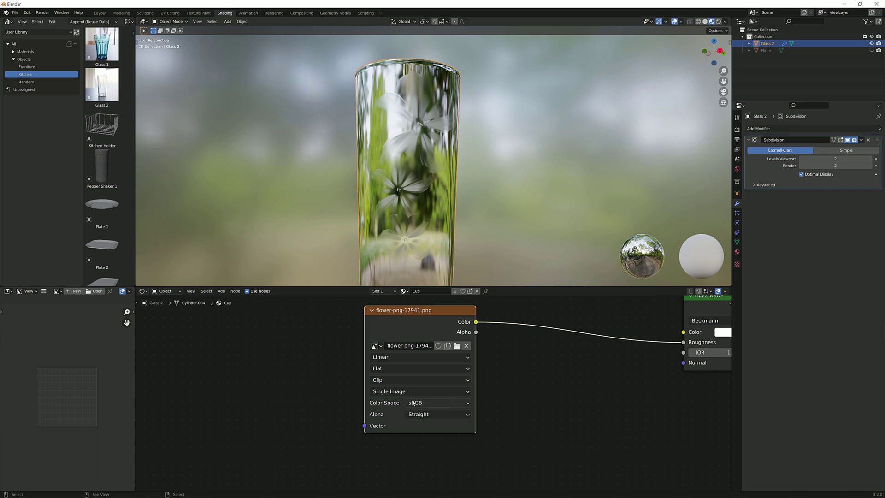
click(435, 404)
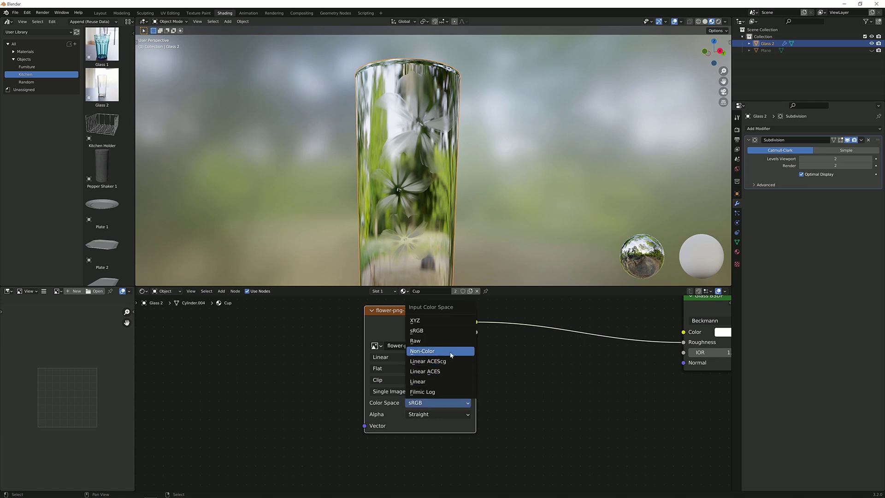
click(450, 354)
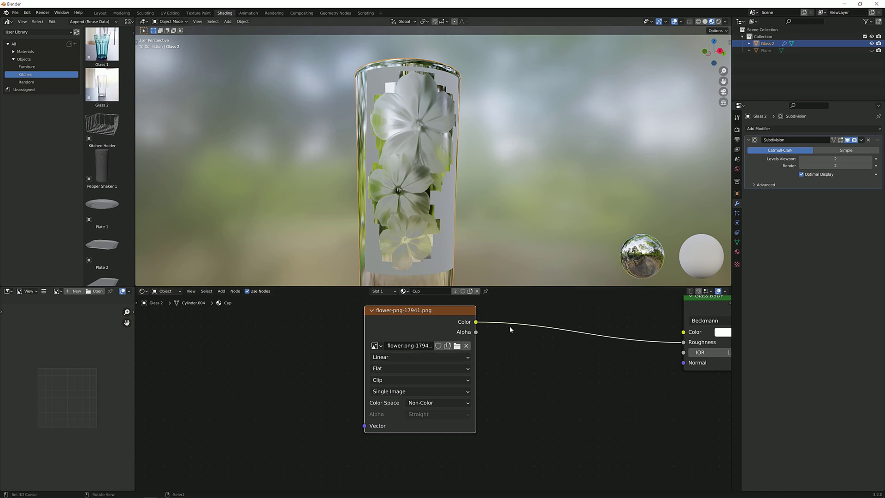
- Add a Mix node onto the image-to-roughness link
drag(450, 324, 353, 330)
middle_drag(540, 323, 436, 339)
scroll(433, 339, down, 1)
key(shift+a)
click(429, 339)
text(mix)
key(Return)
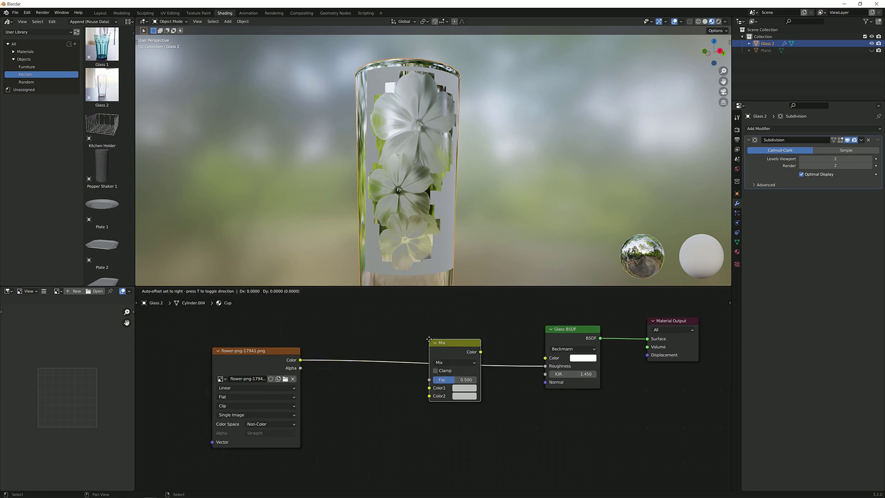
click(431, 342)
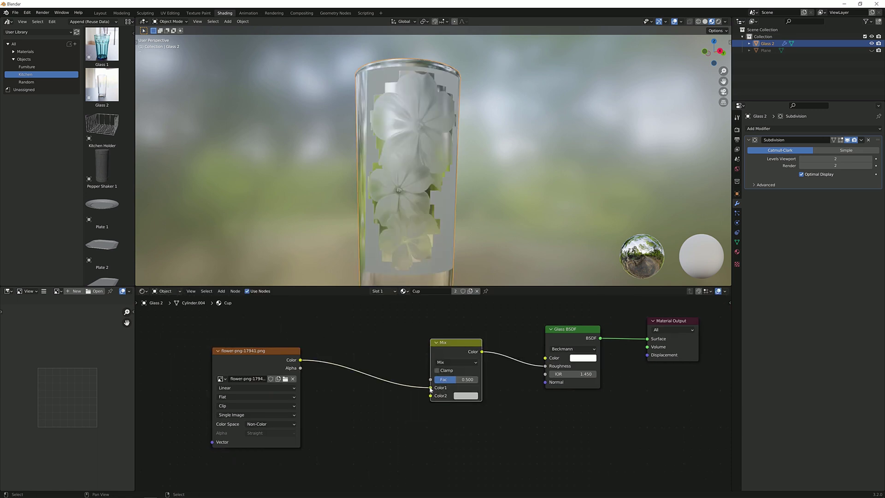
- Wire the image Color into Mix Color2 and its Alpha into the Mix Fac
drag(431, 389, 302, 361)
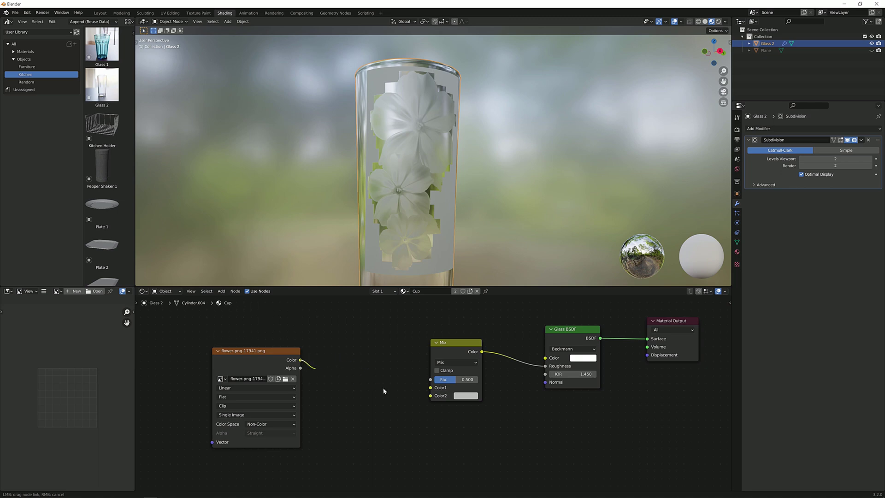
drag(402, 395, 430, 395)
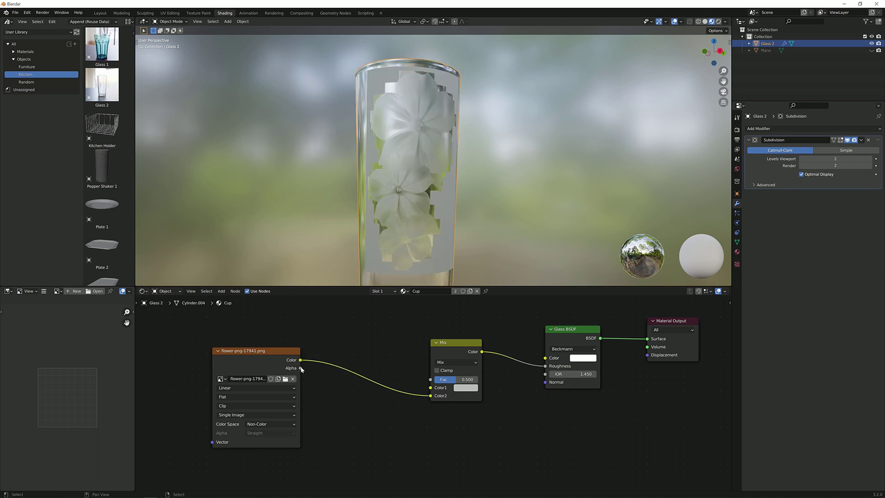
drag(301, 368, 430, 379)
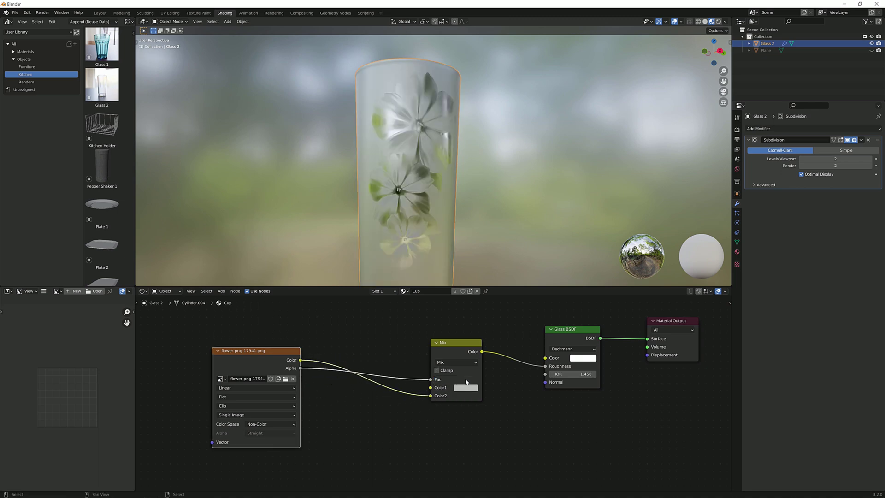
middle_drag(433, 162, 413, 203)
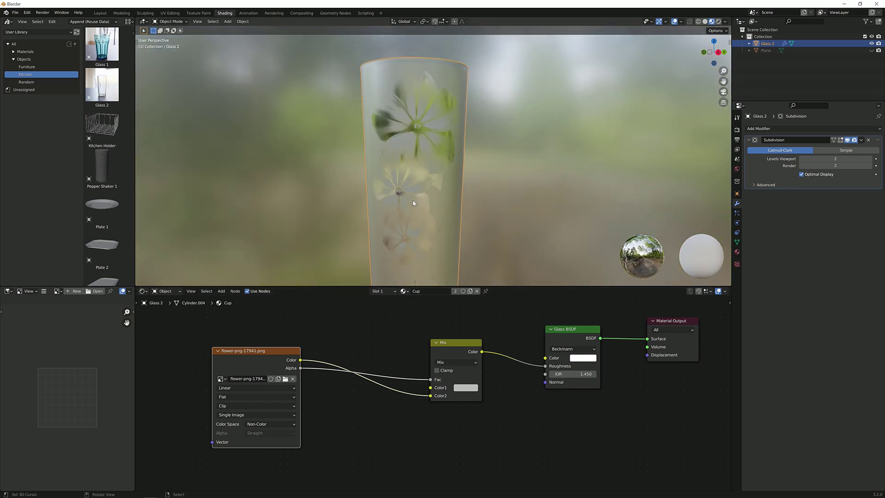
- Set the Mix Color1 brightness value to 0, making it black
click(469, 391)
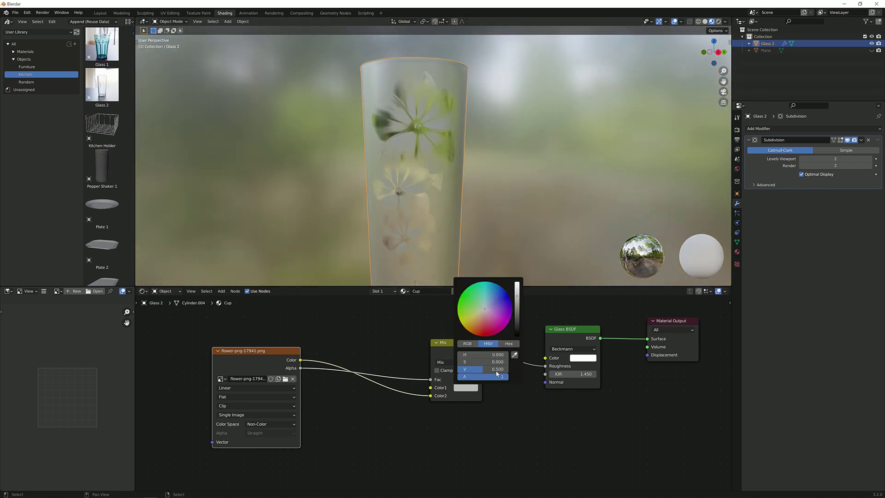
click(463, 387)
click(497, 369)
text(0)
key(Return)
middle_drag(479, 193, 449, 134)
- Add a ColorRamp node onto the factor link
scroll(426, 394, up, 1)
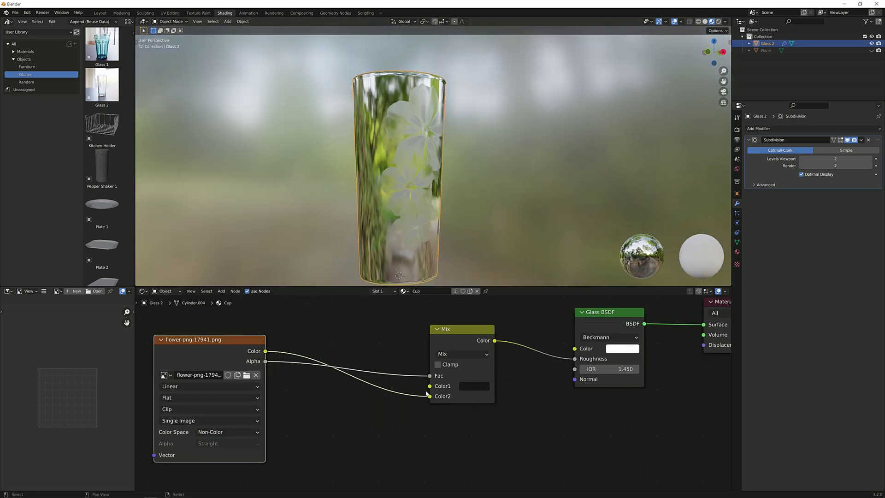
scroll(427, 394, up, 1)
middle_drag(433, 193, 416, 192)
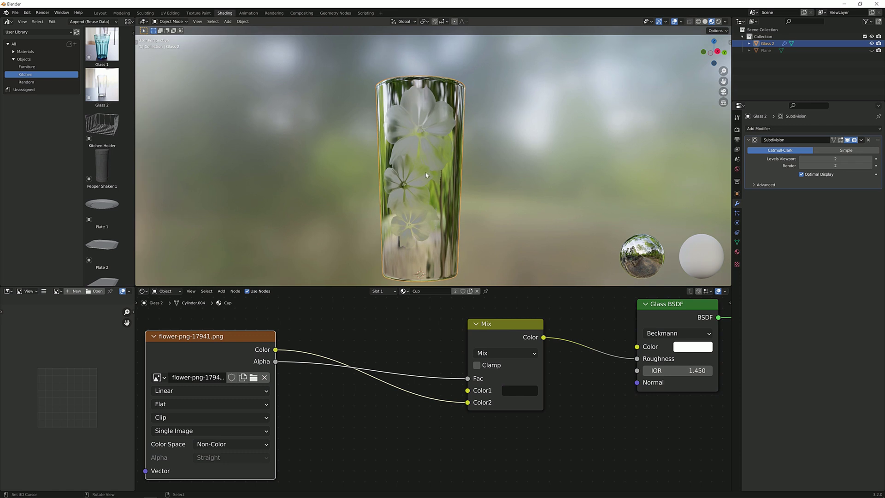
key(shift+a)
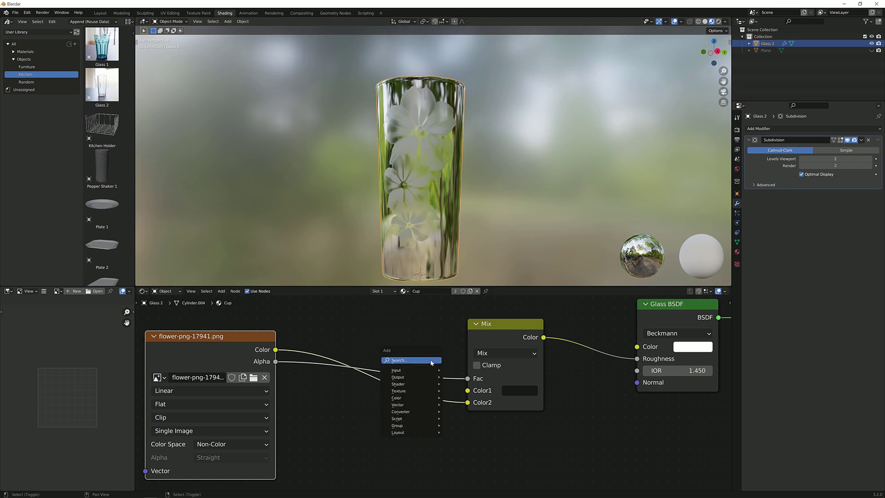
click(428, 360)
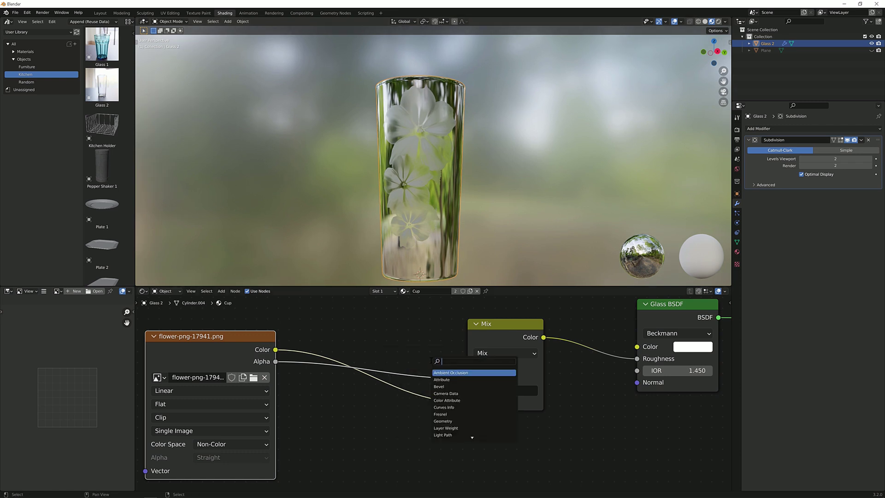
text(color ramp)
key(Return)
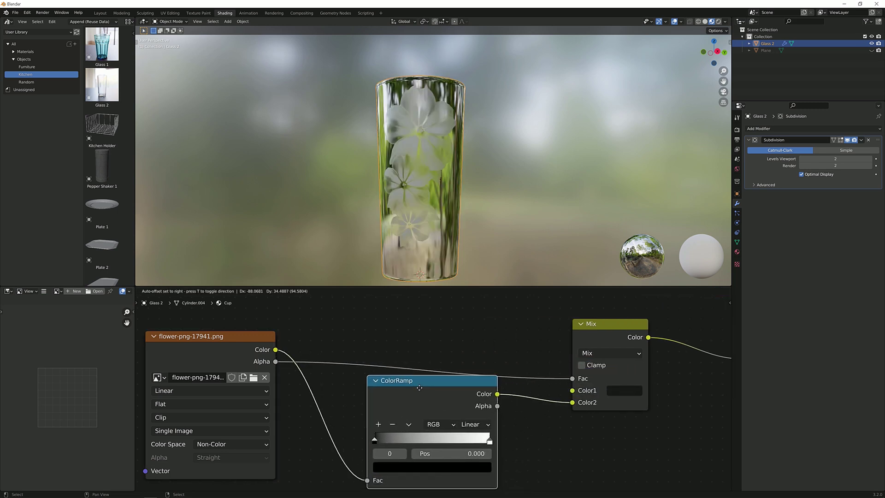
click(419, 386)
- Adjust the ColorRamp stops: black to 0.570, white to 0.779
scroll(447, 461, up, 3)
click(502, 410)
mouse_move(501, 410)
mouse_down()
mouse_move(422, 408)
mouse_move(501, 409)
mouse_up()
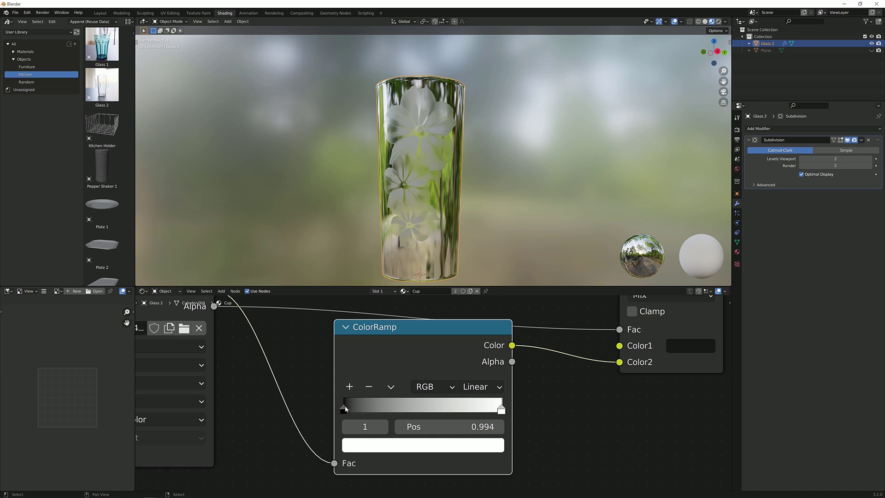
drag(344, 409, 325, 409)
scroll(415, 389, up, 1)
middle_drag(442, 258, 480, 265)
scroll(469, 239, up, 3)
drag(507, 410, 466, 407)
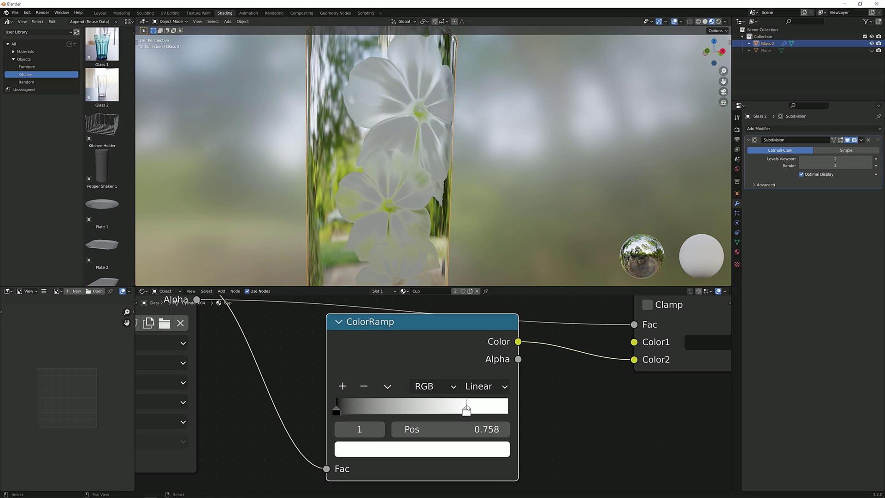
drag(464, 408, 470, 408)
scroll(482, 205, down, 5)
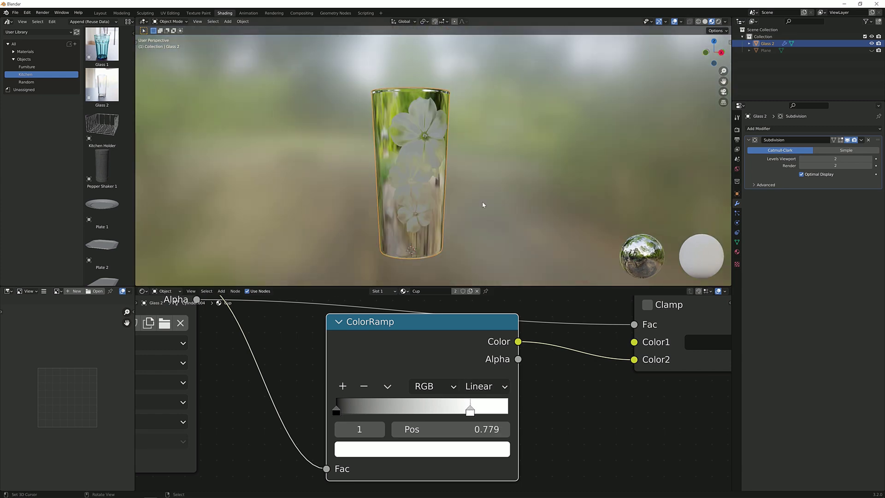
- Preview the ColorRamp on the glass, set the white stop to 0.682, and duplicate the Mix node
ctrl+shift+click(469, 346)
scroll(464, 197, up, 4)
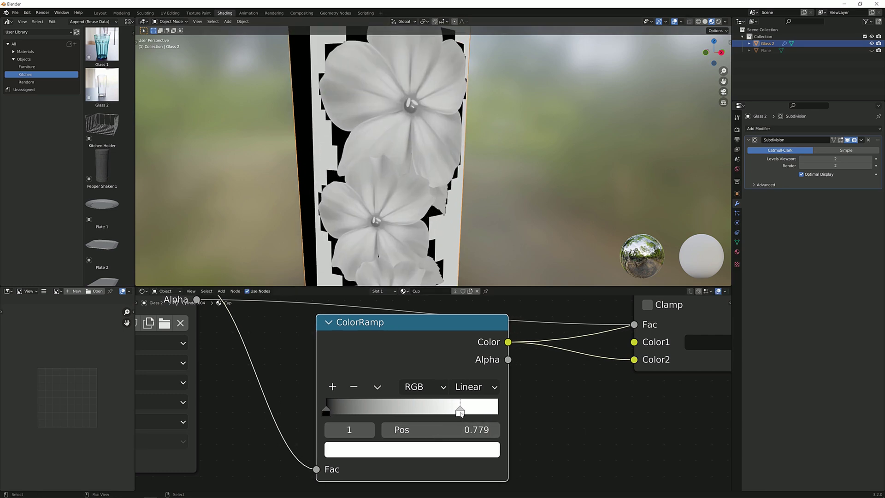
drag(460, 412, 416, 414)
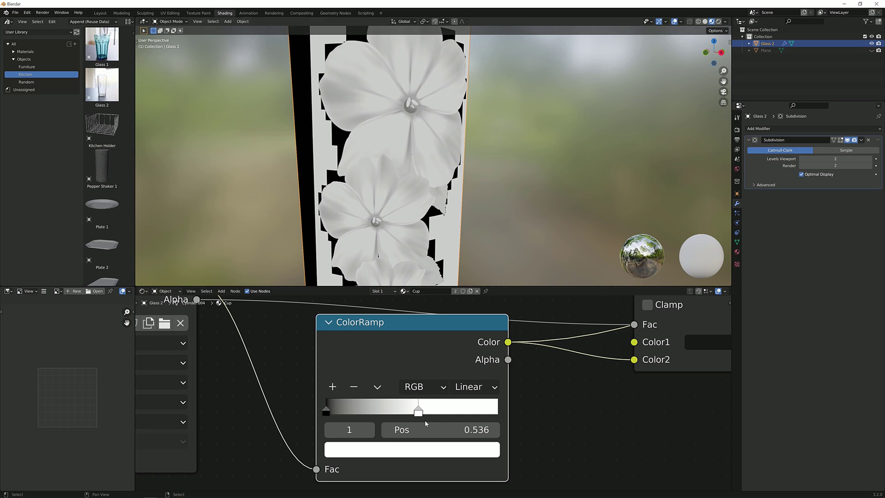
drag(418, 411, 445, 411)
scroll(590, 371, down, 3)
scroll(503, 190, down, 5)
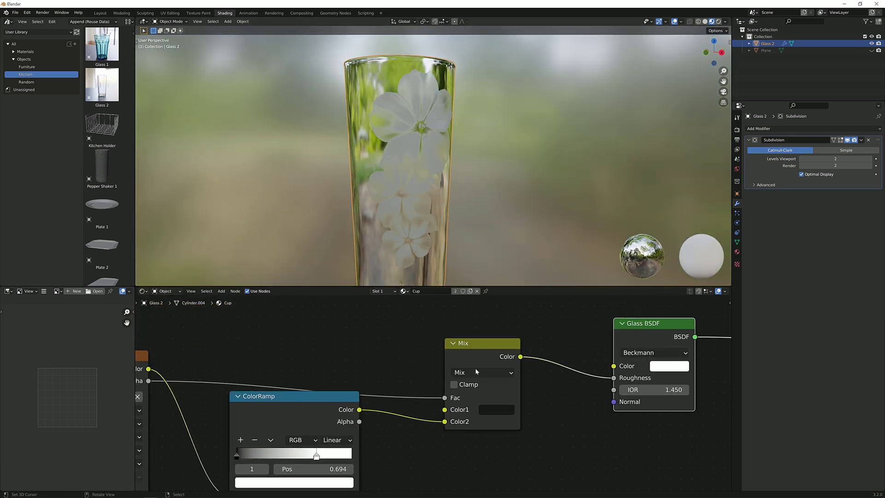
scroll(474, 372, down, 3)
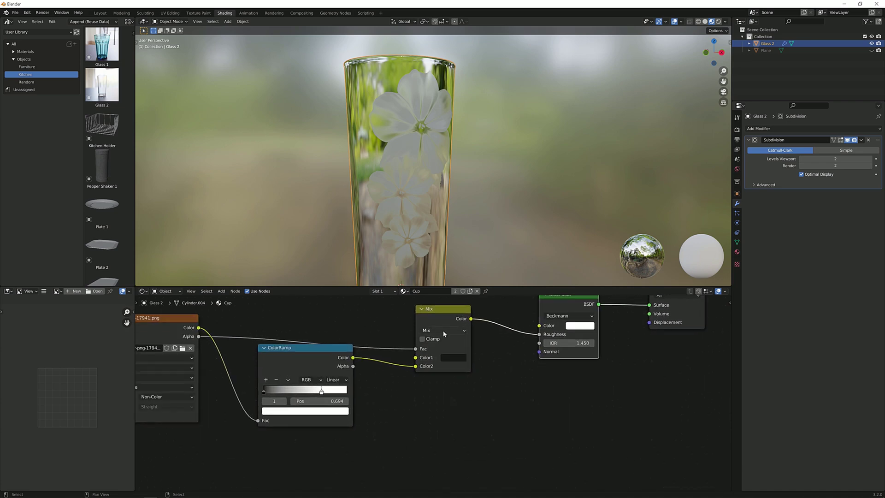
scroll(443, 332, down, 2)
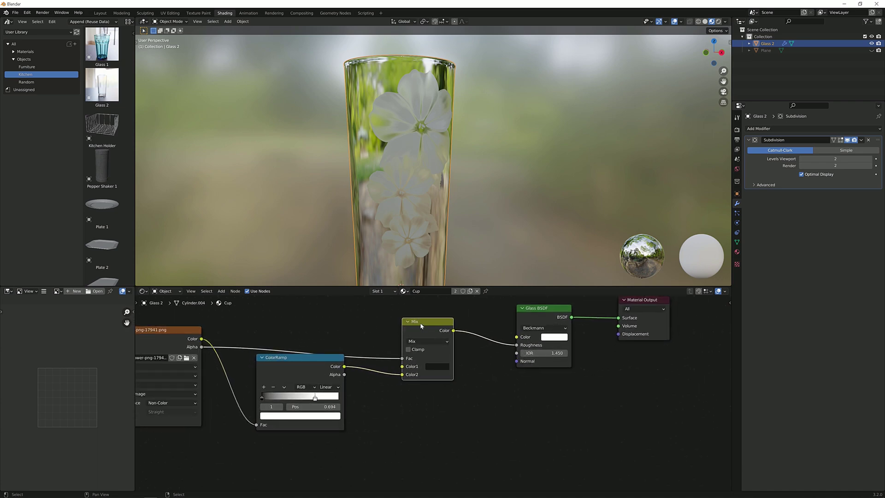
key(shift+d)
- Place the Mix copy below and feed it the image Color and Alpha, with black Color1
click(421, 402)
middle_drag(296, 373, 377, 346)
click(343, 331)
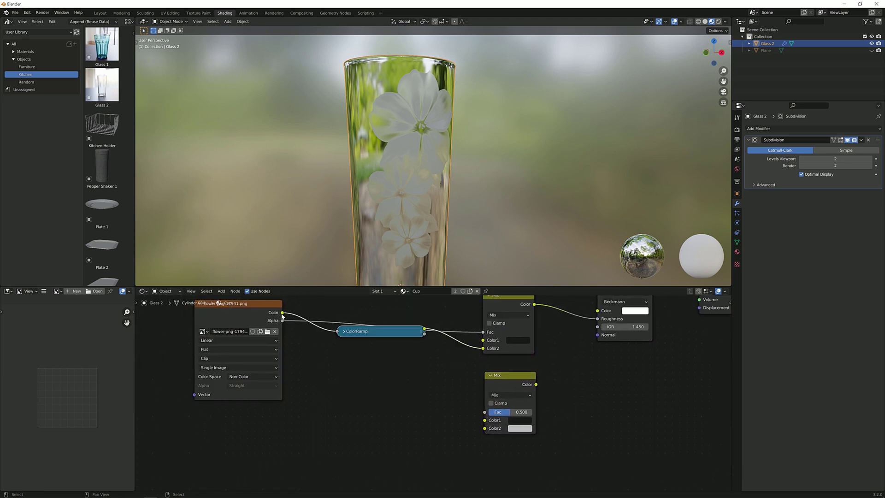
drag(282, 313, 490, 432)
click(521, 420)
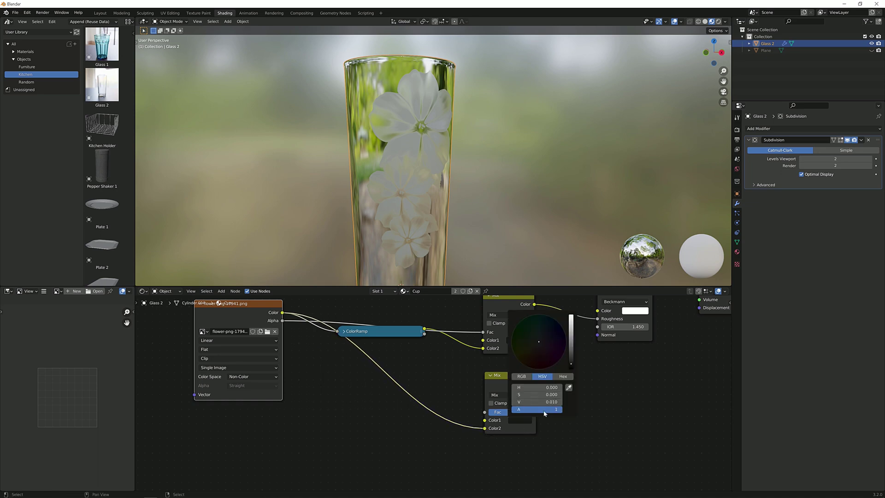
drag(537, 402, 513, 405)
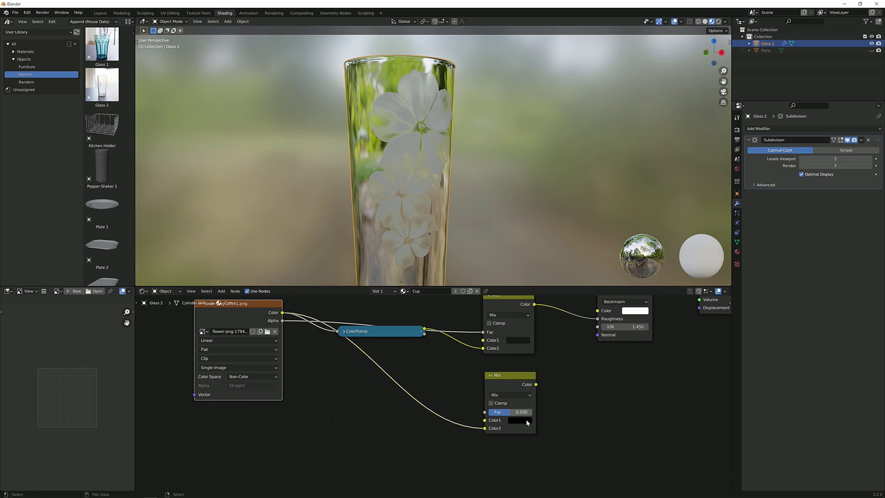
drag(282, 322, 485, 411)
- Connect the lower Mix output to the Glass BSDF Normal
scroll(517, 395, up, 1)
middle_drag(517, 395, 401, 407)
mouse_move(452, 404)
mouse_down()
mouse_move(523, 367)
mouse_move(525, 347)
mouse_up()
middle_drag(494, 240, 460, 201)
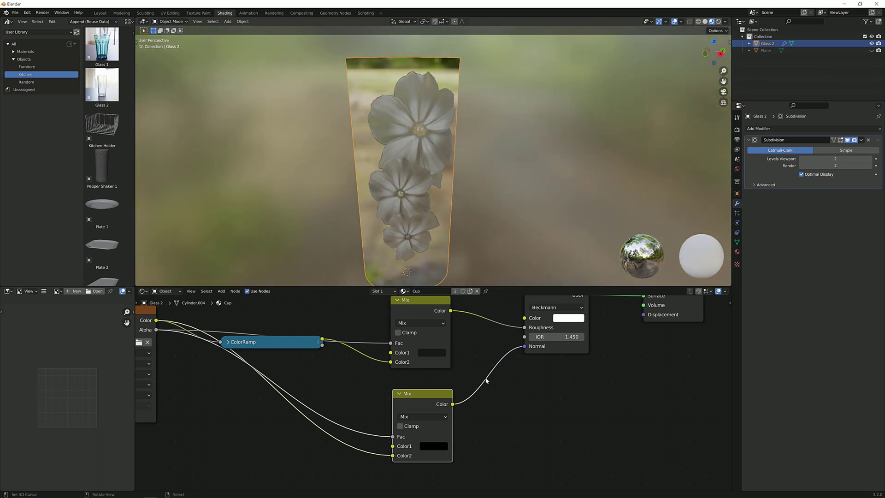
scroll(483, 397, up, 1)
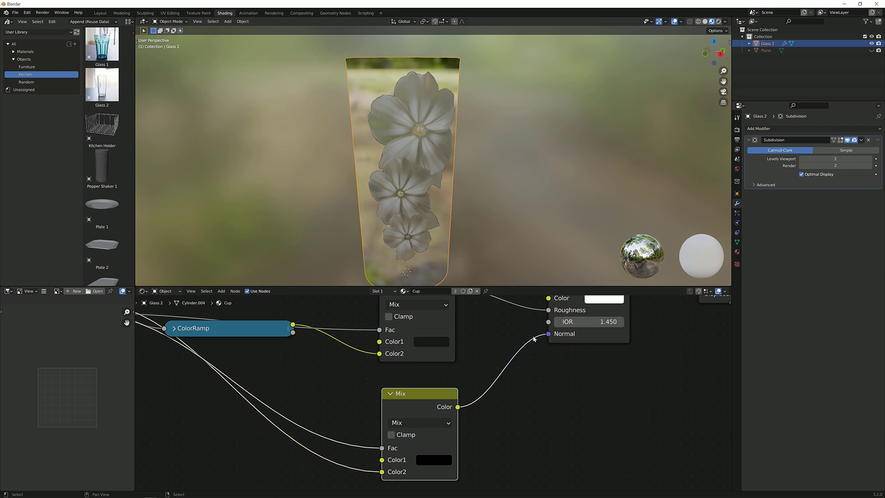
- Insert a Bump node between the lower Mix and the glass Normal, feeding Mix into Height
key(shift+a)
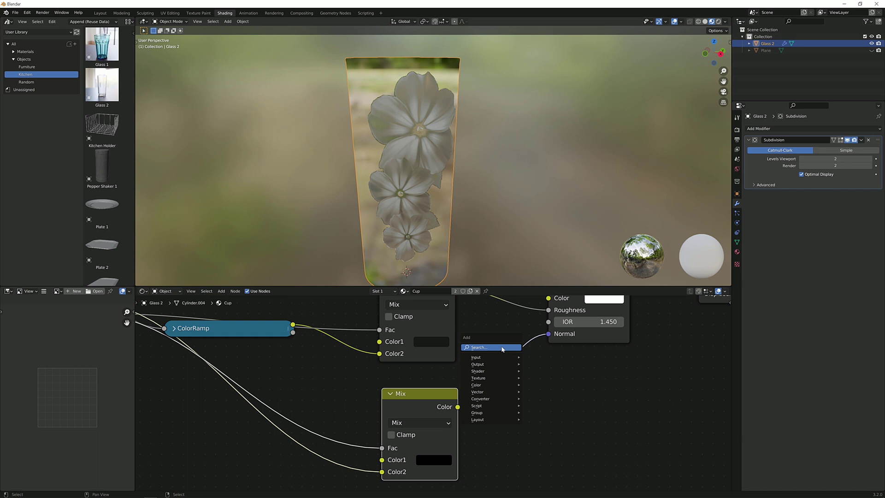
click(502, 348)
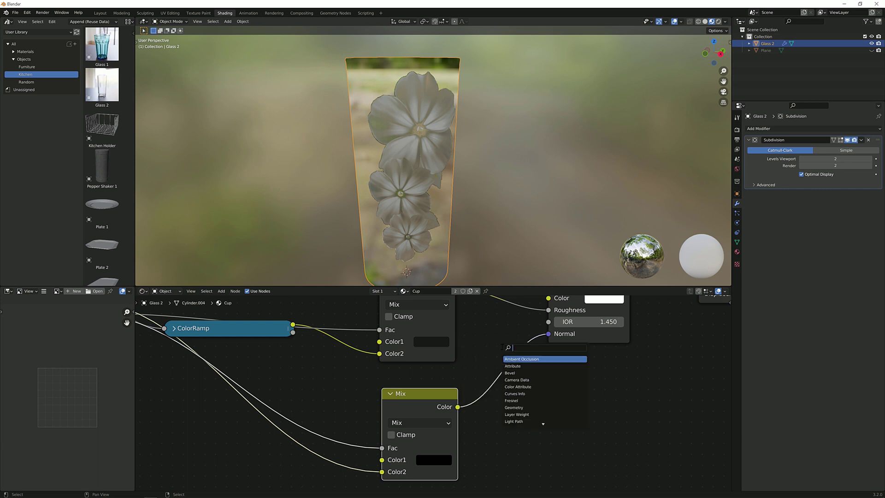
text(bump)
key(Return)
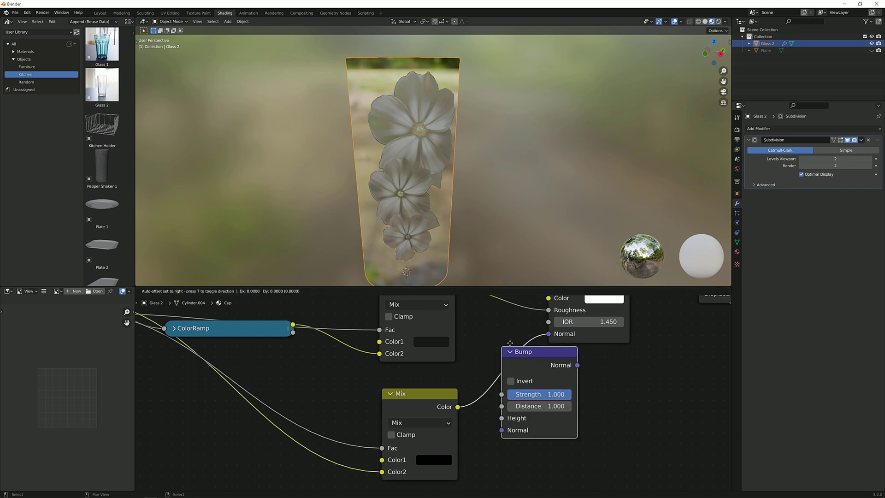
click(510, 337)
drag(501, 413, 497, 414)
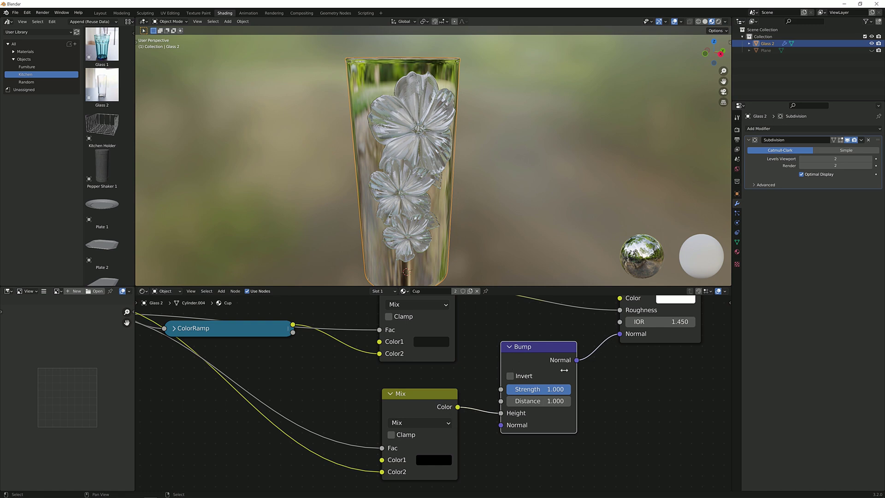
- Set the Bump Distance to 0.001, then try 0.005
middle_drag(556, 372, 504, 361)
scroll(489, 408, up, 3)
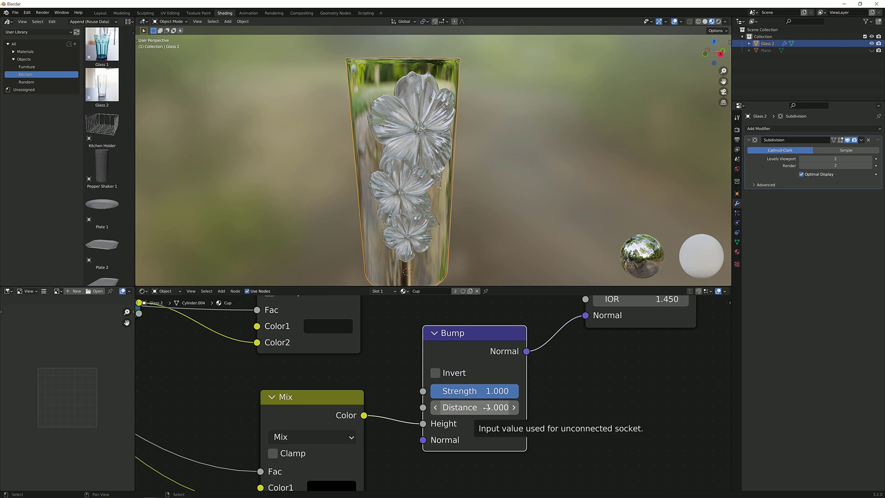
click(487, 408)
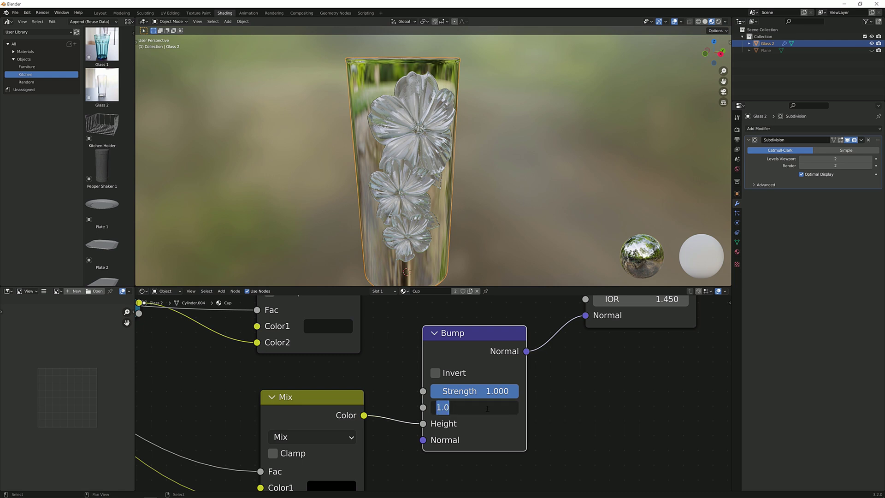
text(.001)
key(Return)
mouse_move(443, 153)
middle_down()
mouse_move(469, 148)
mouse_move(437, 149)
middle_up()
double_click(489, 410)
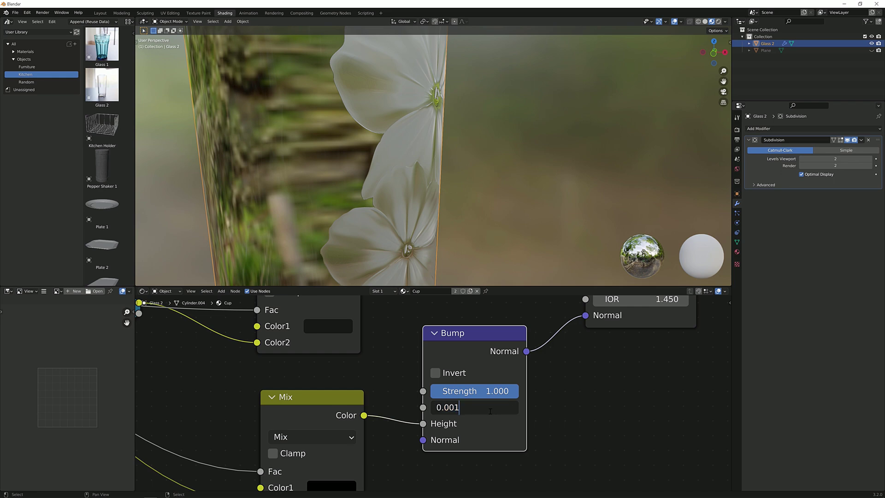
text(5)
key(Return)
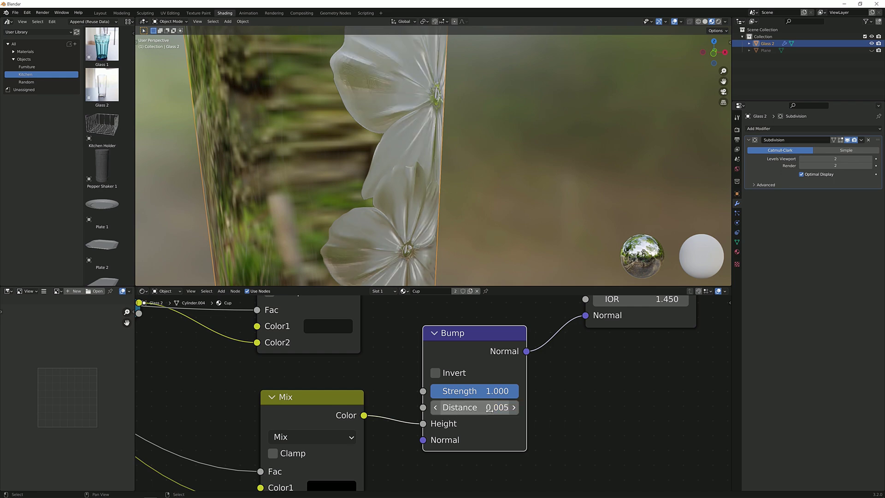
middle_drag(451, 108, 416, 146)
- Return the Bump Distance to 0.001 and review the glass and whole node tree
click(493, 407)
click(493, 407)
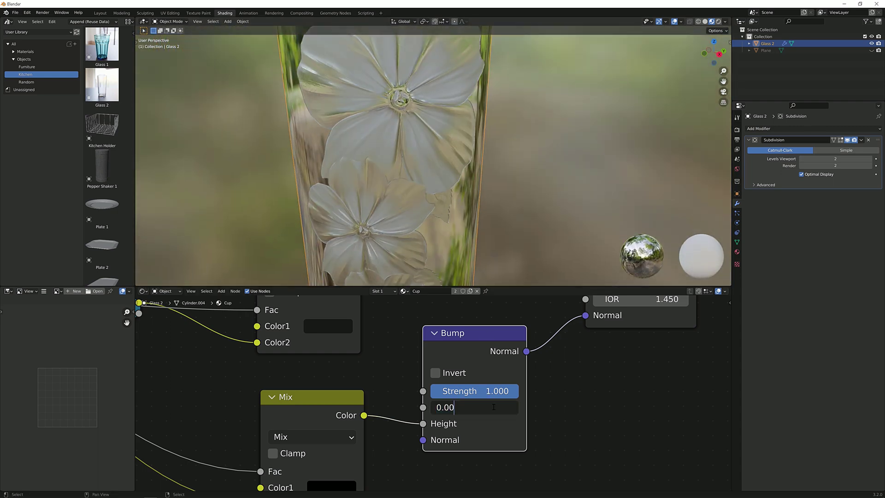
text(1)
key(Return)
middle_drag(510, 244, 487, 211)
scroll(482, 213, up, 5)
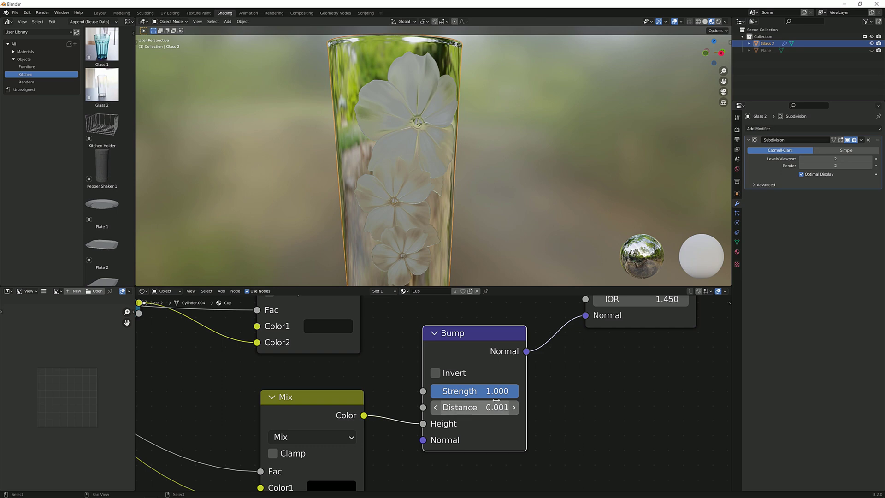
middle_drag(442, 193, 516, 276)
scroll(479, 366, down, 1)
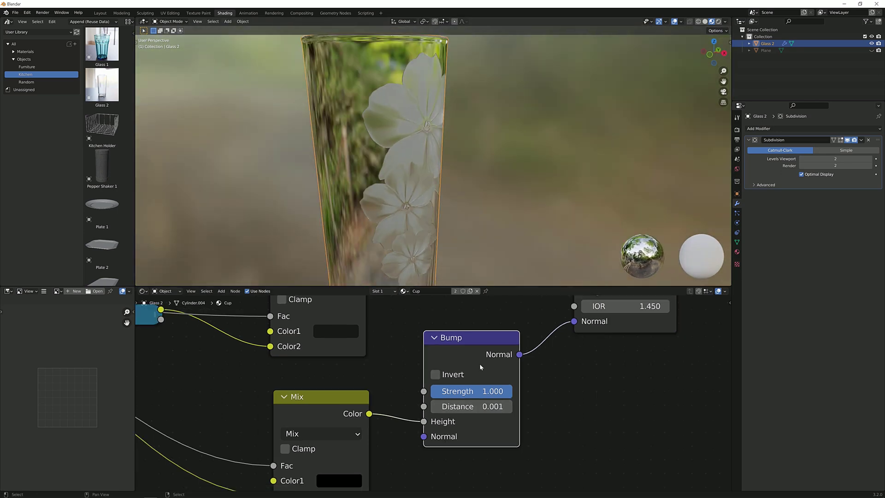
scroll(479, 366, down, 4)
middle_drag(397, 373, 474, 397)
scroll(474, 198, down, 3)
- Bring the ground plane into the scene
key(shift+a)
mouse_move(475, 224)
click(871, 50)
scroll(480, 197, down, 3)
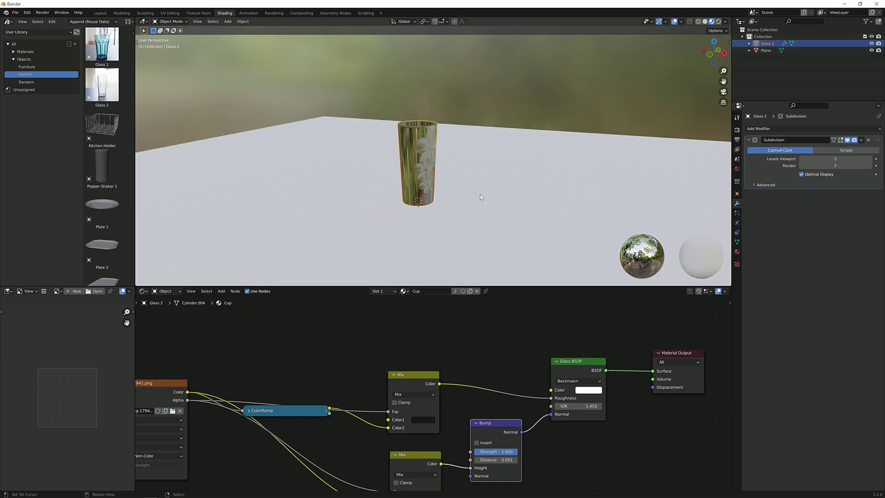
- Add a camera, reset its rotation, tilt it 90° on X, and look through it
key(shift+a)
mouse_move(481, 195)
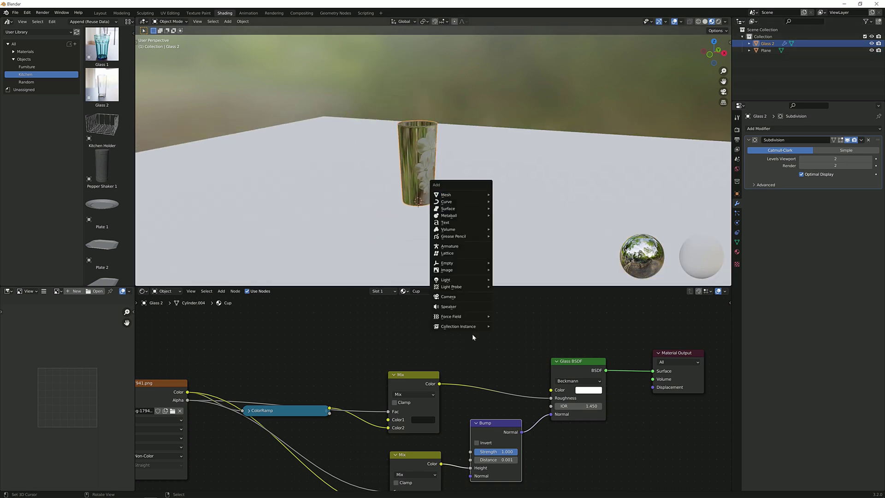
click(464, 297)
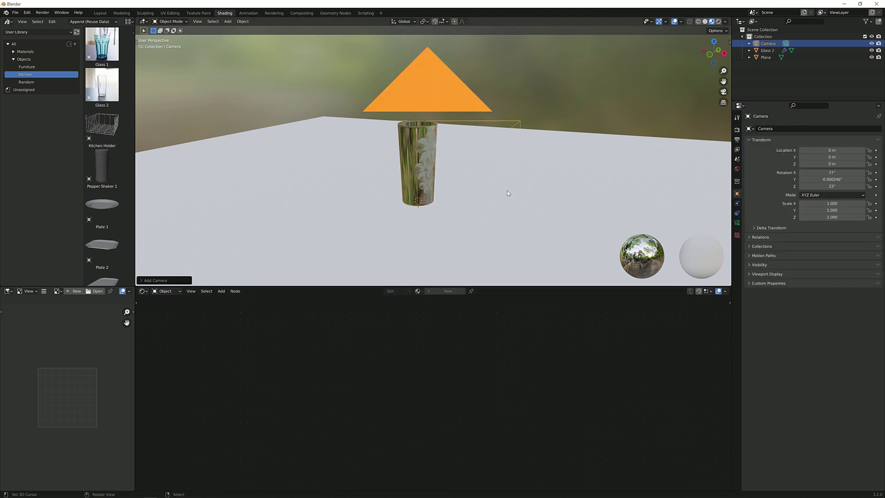
key(alt+r)
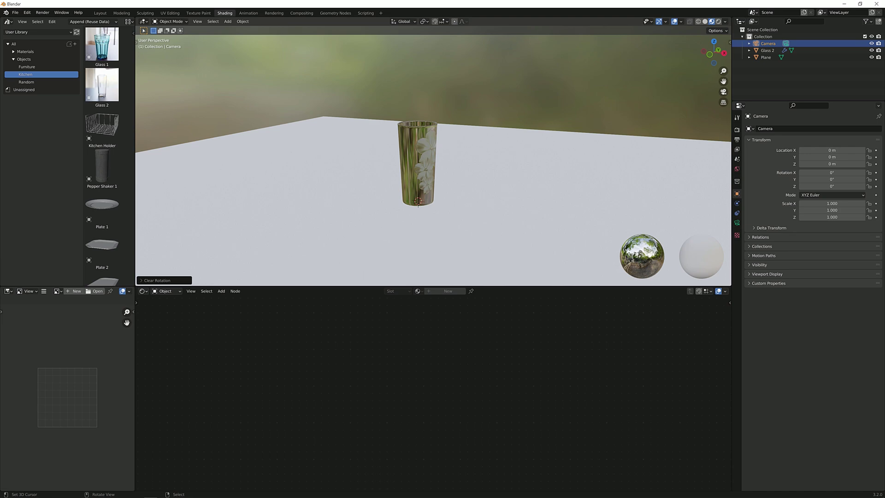
key(r)
key(x)
key(9)
key(0)
key(Return)
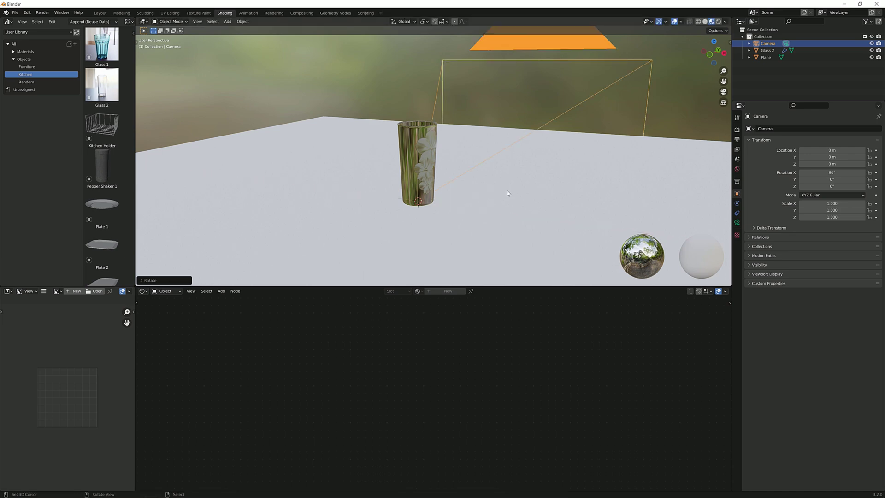
key(KP_0)
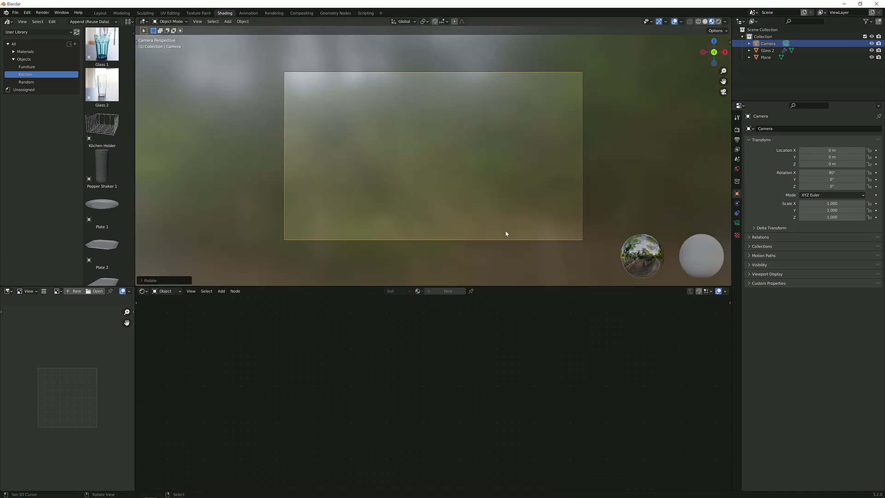
scroll(506, 231, down, 2)
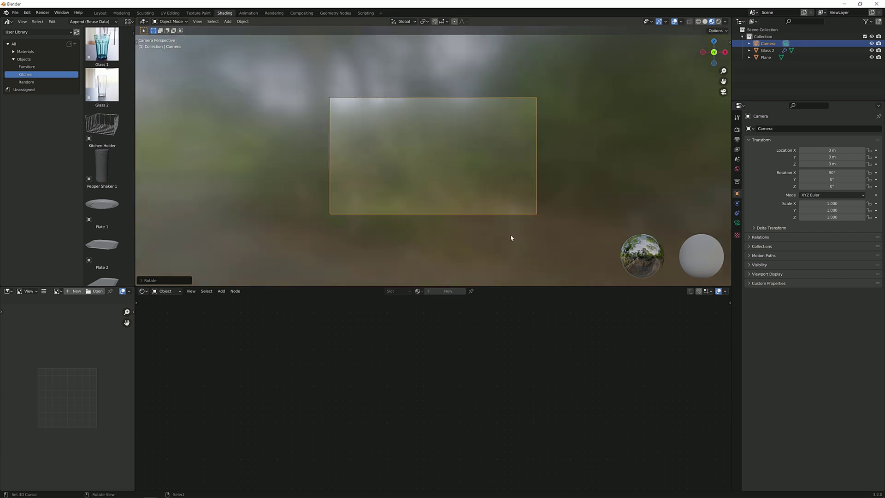
- Move the camera back along Y to about −1.0387 m to frame the cup
key(g)
key(y)
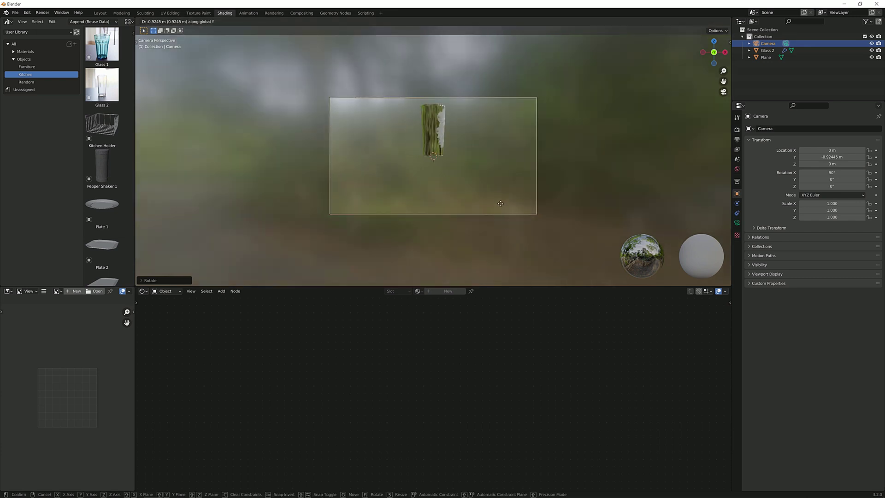
click(499, 213)
key(g)
key(y)
right_click(498, 218)
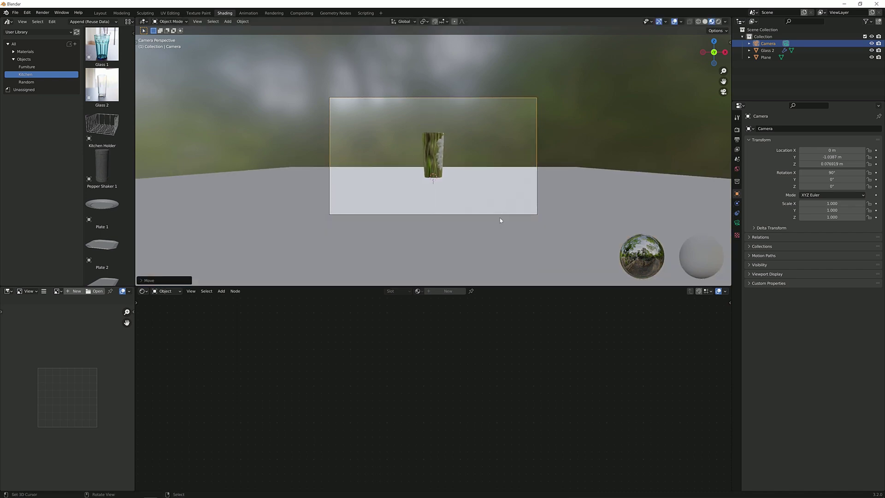
click(737, 130)
- Set the render resolution to 512 × 1024 pixels
click(737, 139)
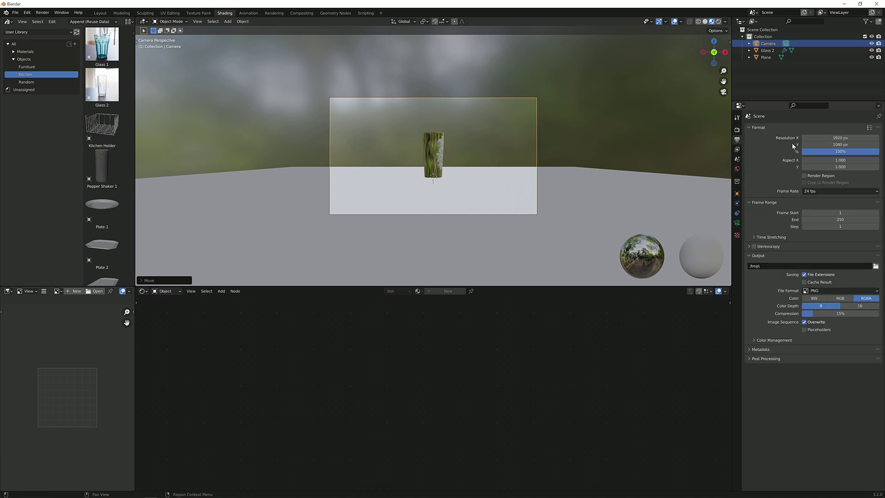
text(512)
key(Return)
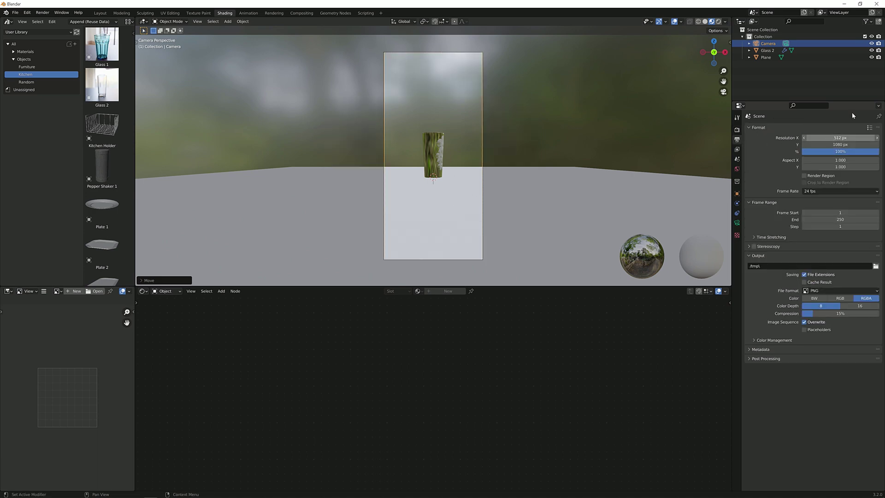
click(837, 144)
text(1024)
key(Return)
- Lengthen the camera focal length to 105 mm and move the camera closer along Y
click(737, 223)
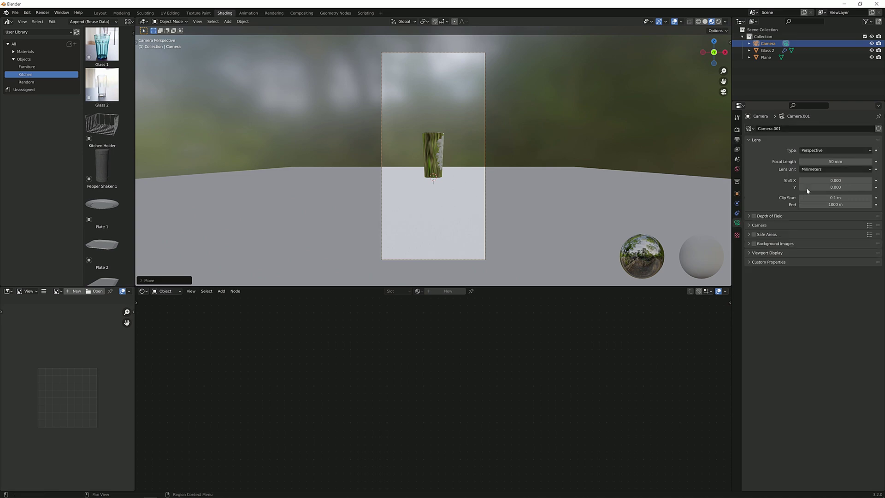
mouse_move(835, 162)
mouse_down()
mouse_move(871, 161)
mouse_move(829, 161)
mouse_move(841, 162)
mouse_up()
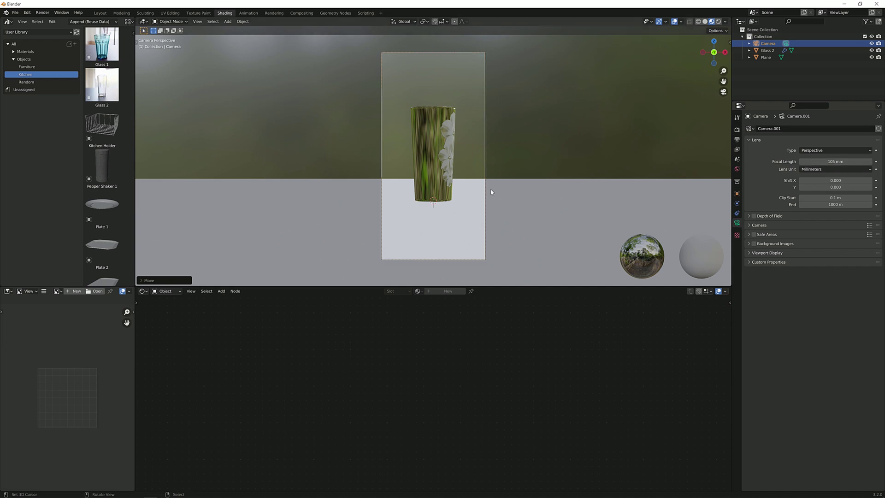
key(g)
key(y)
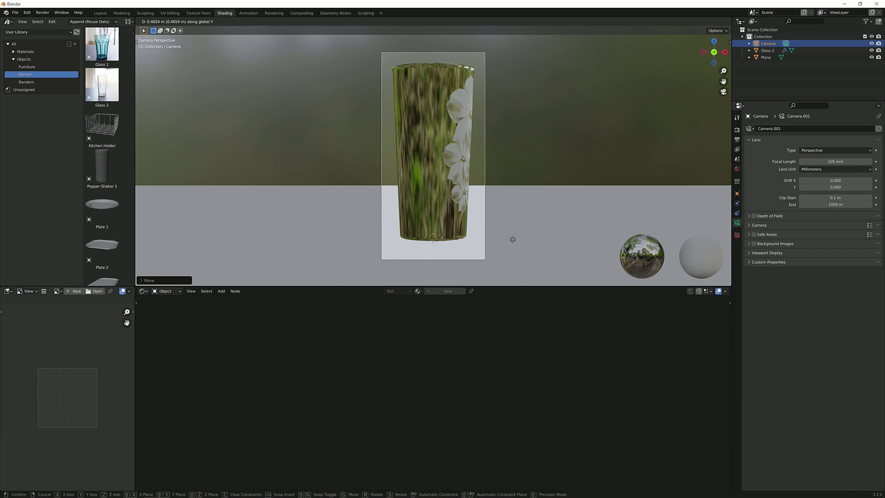
click(513, 240)
- Rotate the glass on Z so its flowers face the camera
click(464, 158)
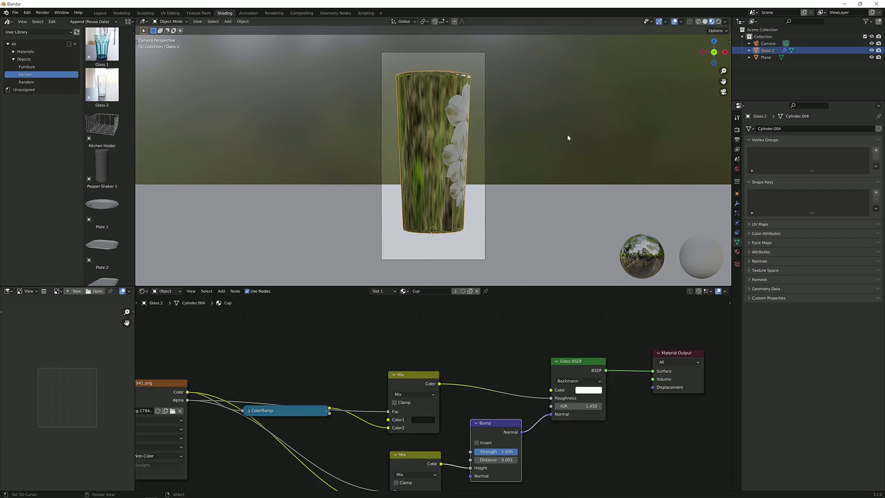
key(r)
key(z)
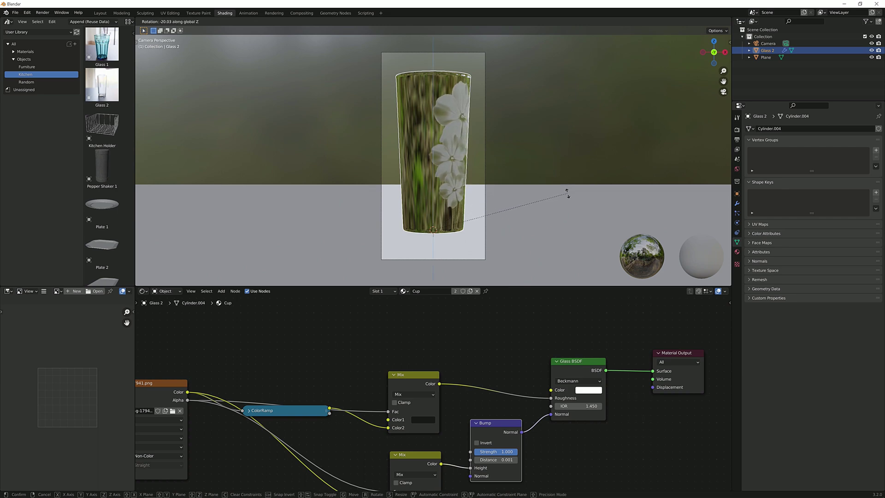
click(553, 43)
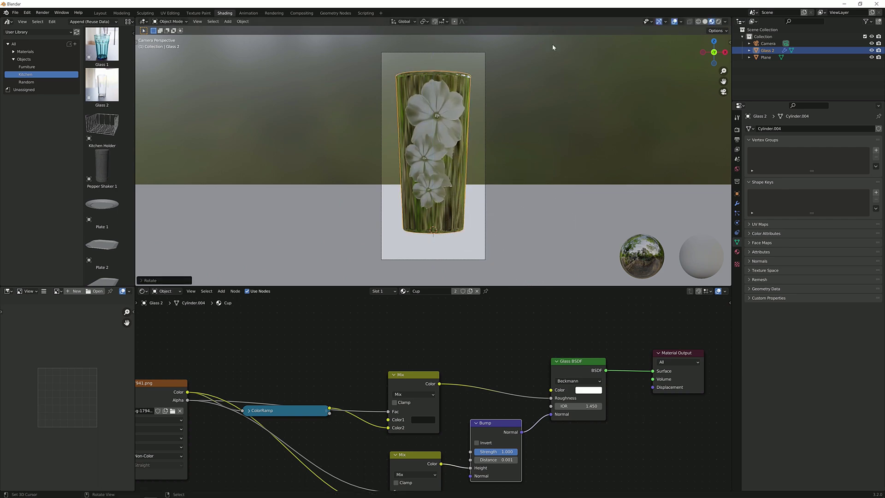
- Set the world Color to an Environment Texture using kiara_interior_8k.hdr from the HDRI folder
click(737, 169)
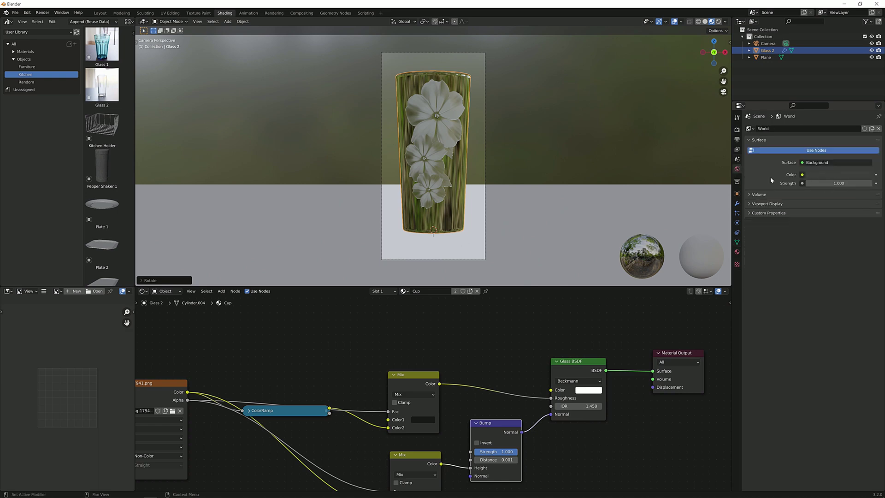
click(801, 174)
click(655, 197)
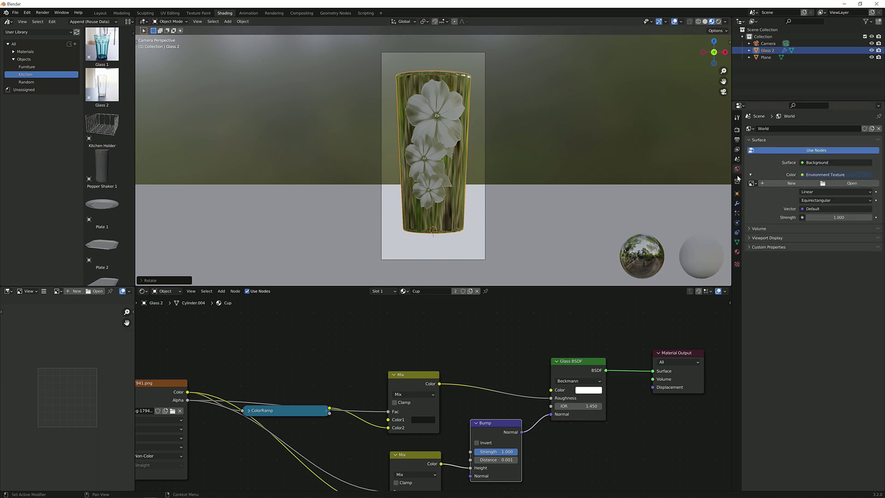
click(834, 183)
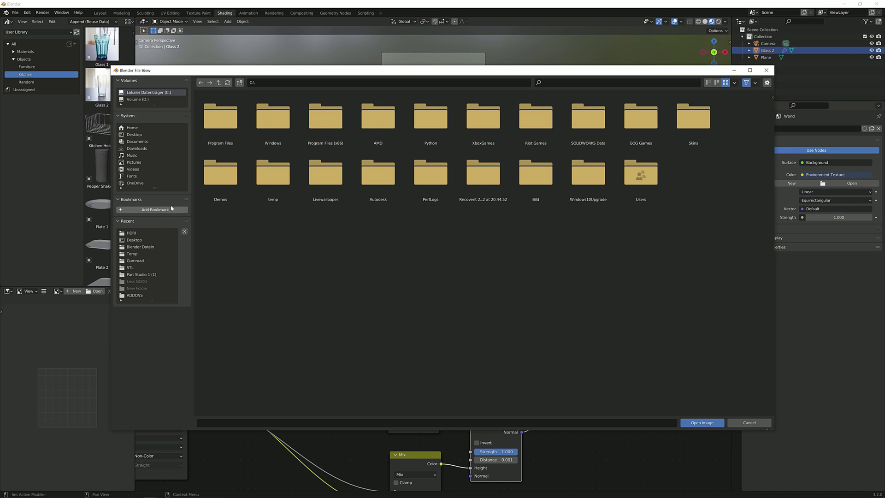
click(148, 233)
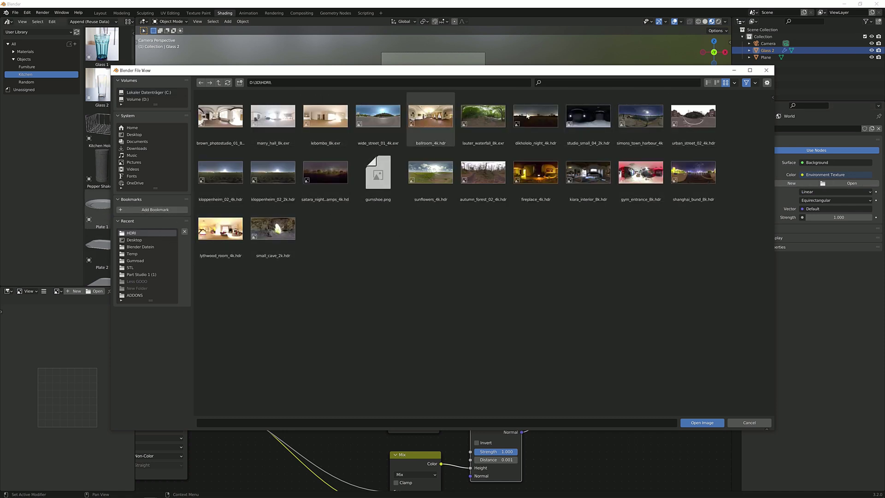
double_click(588, 172)
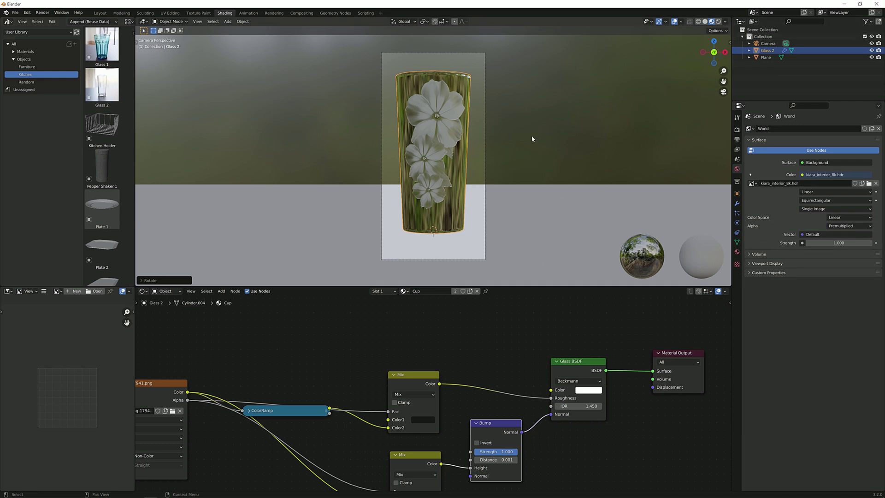
click(737, 131)
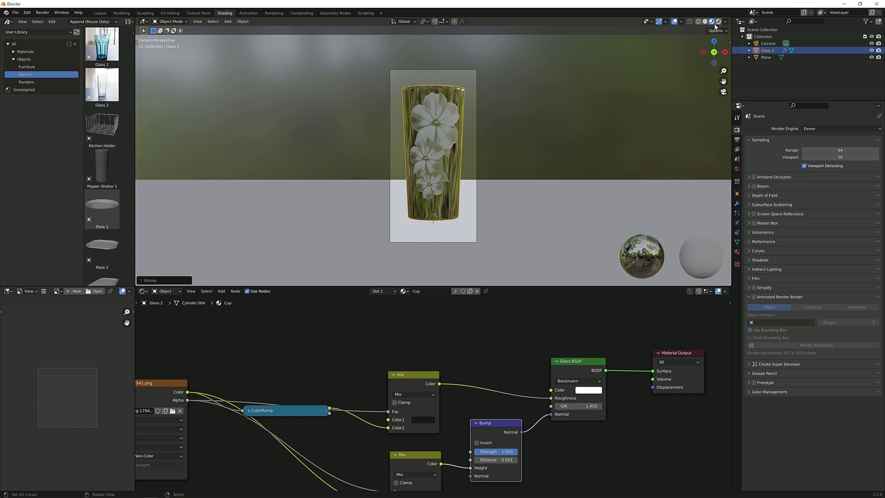
- Switch to Rendered viewport shading and return to the camera view of the glass
click(717, 22)
middle_drag(654, 74, 478, 111)
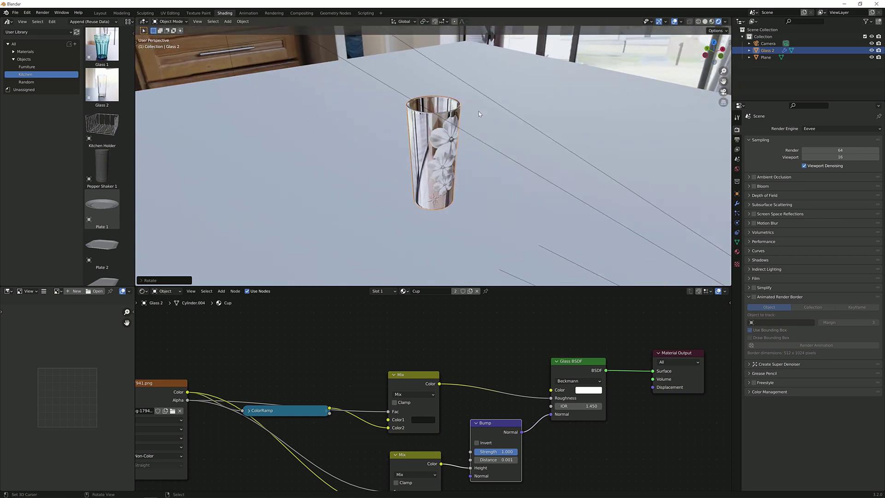
key(KP_0)
click(822, 129)
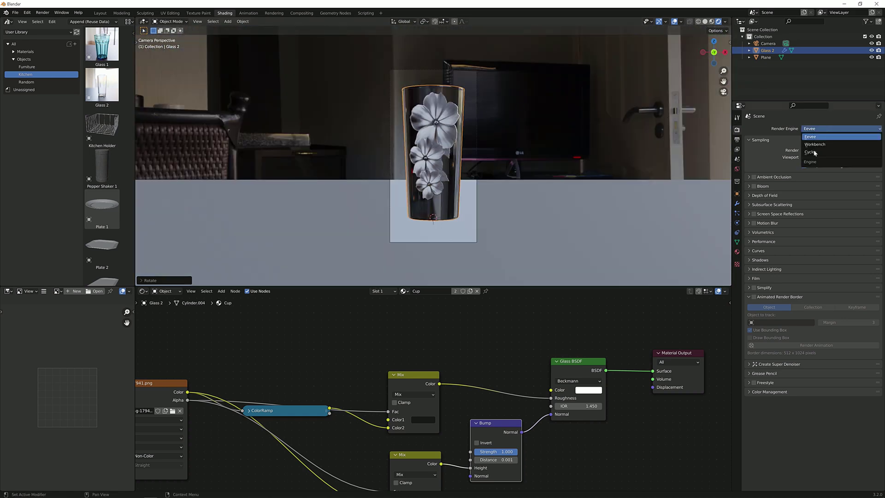
- Switch the render engine to Cycles and limit rendering to a region around the glass
click(813, 131)
click(813, 129)
click(817, 156)
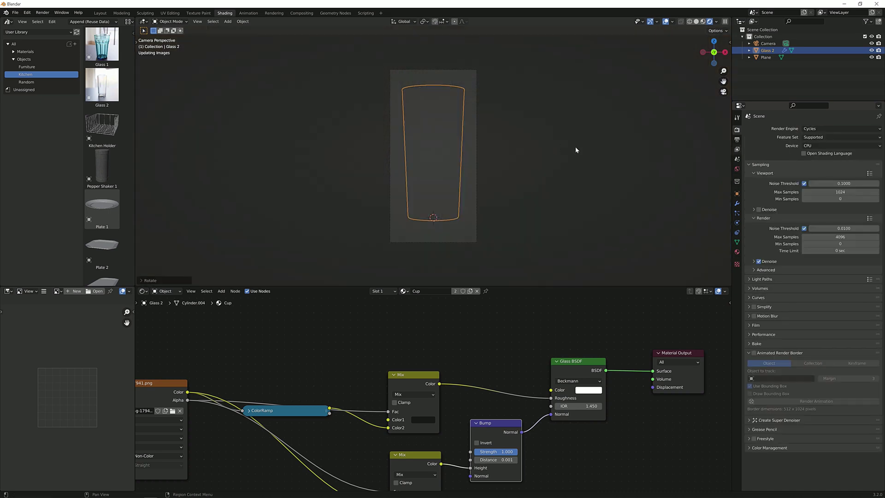
key(ctrl+b)
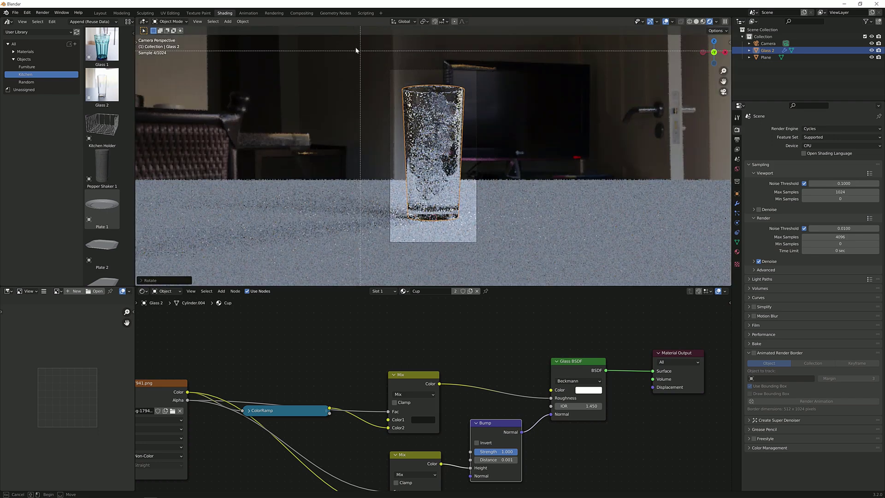
drag(357, 50, 536, 255)
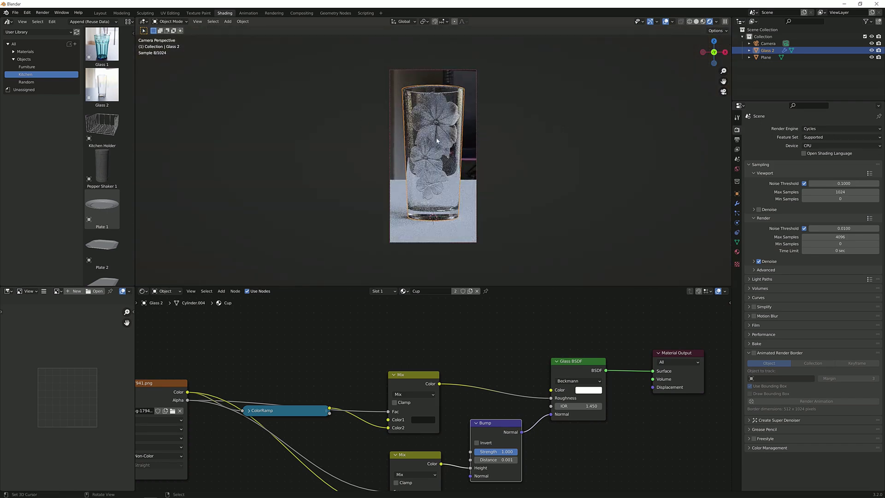
- Hide the viewport overlays and rotate all objects about Z for a new backdrop
click(665, 22)
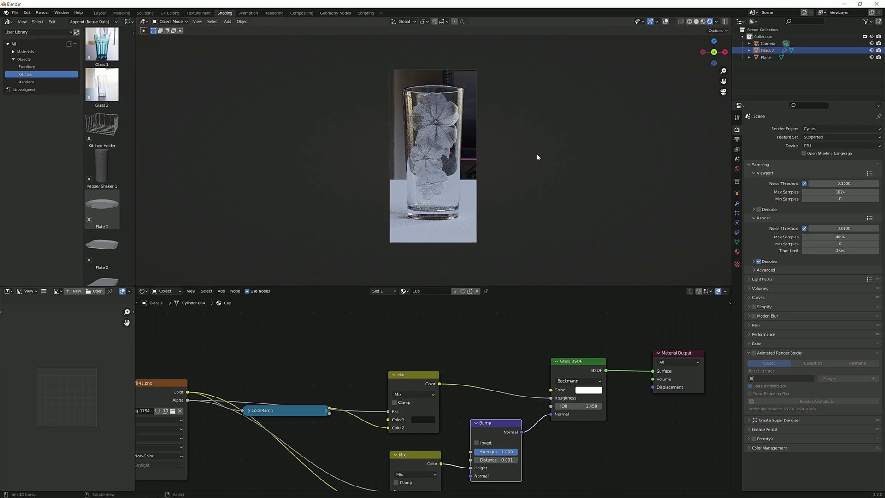
key(a)
key(r)
key(z)
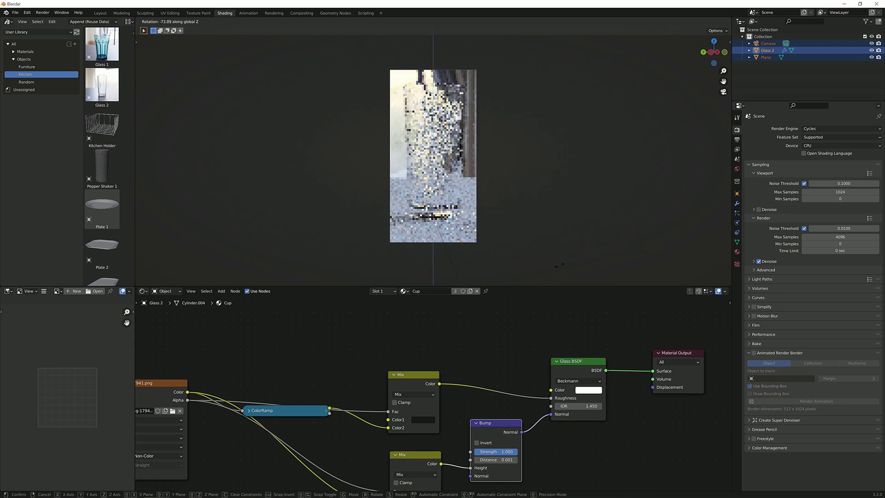
click(534, 282)
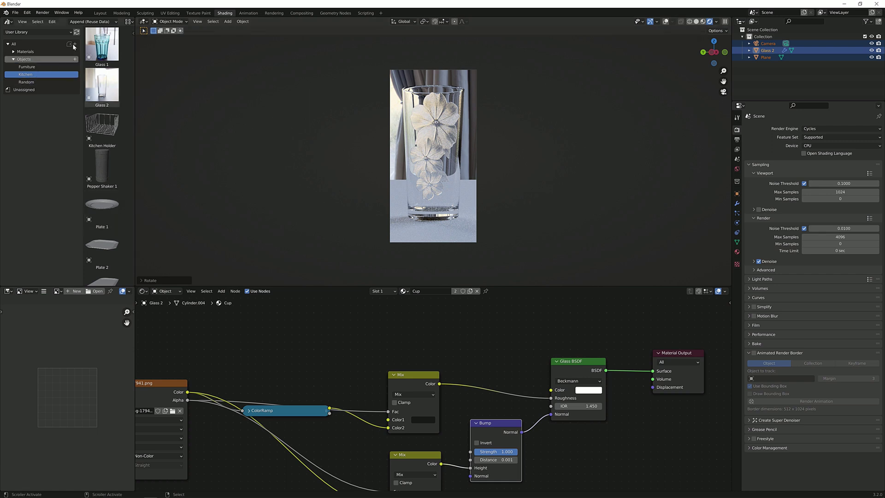
- Drag Wood 6 from the Materials > Wood asset catalog onto the ground plane
click(13, 59)
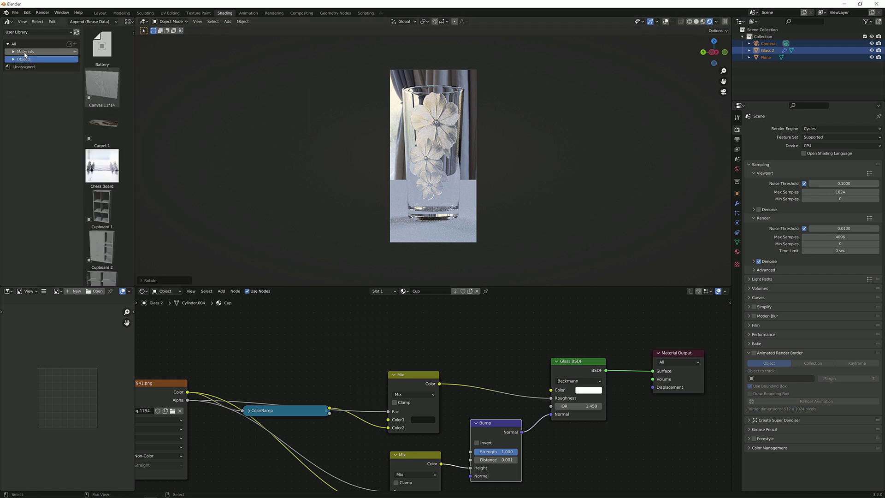
click(25, 51)
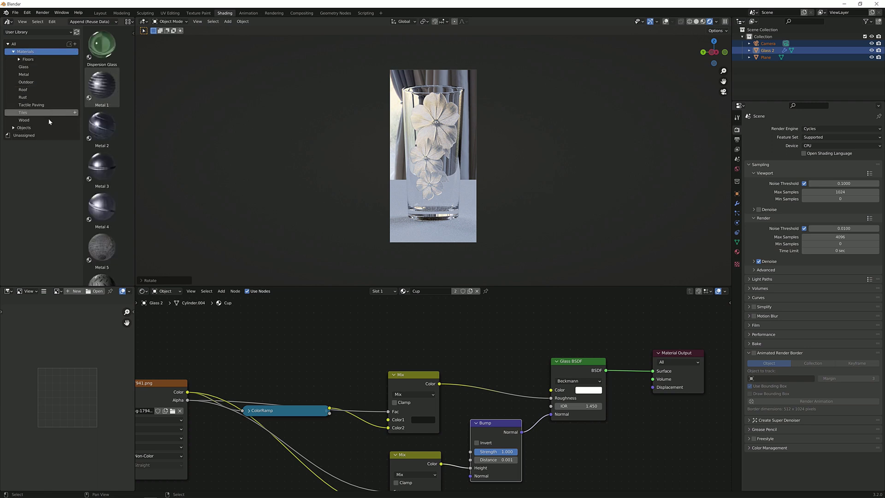
click(48, 120)
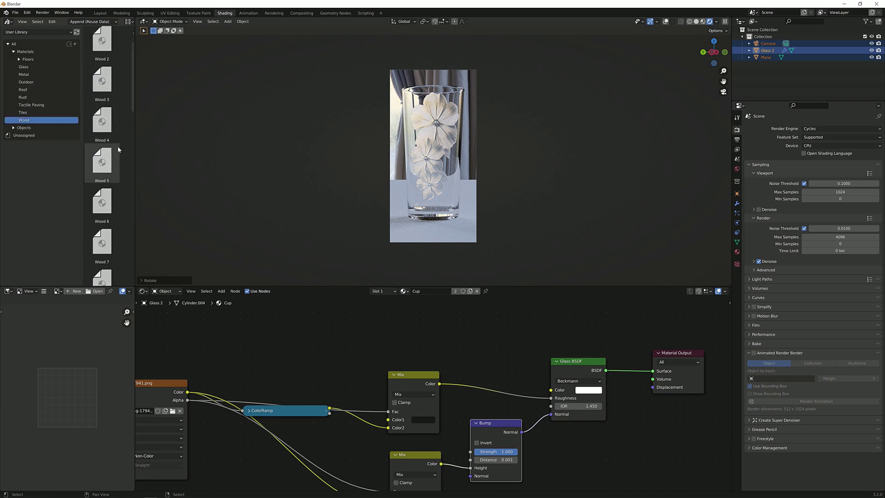
scroll(106, 133, up, 2)
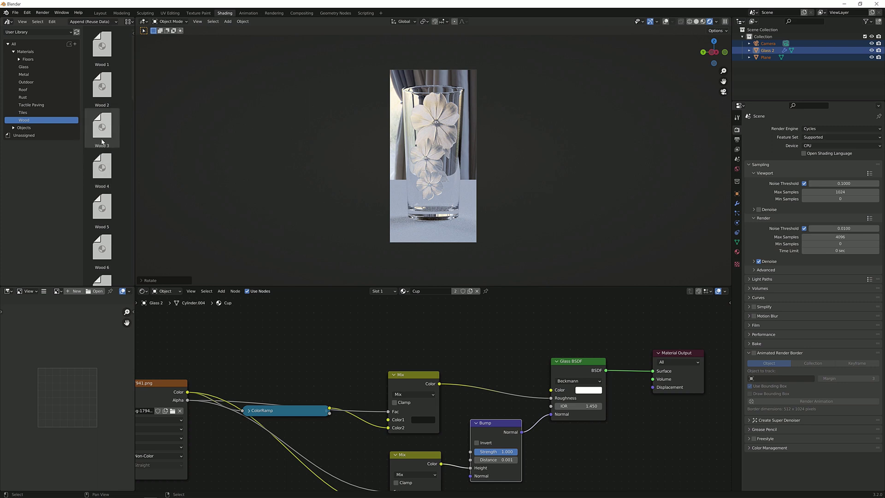
click(43, 104)
click(44, 116)
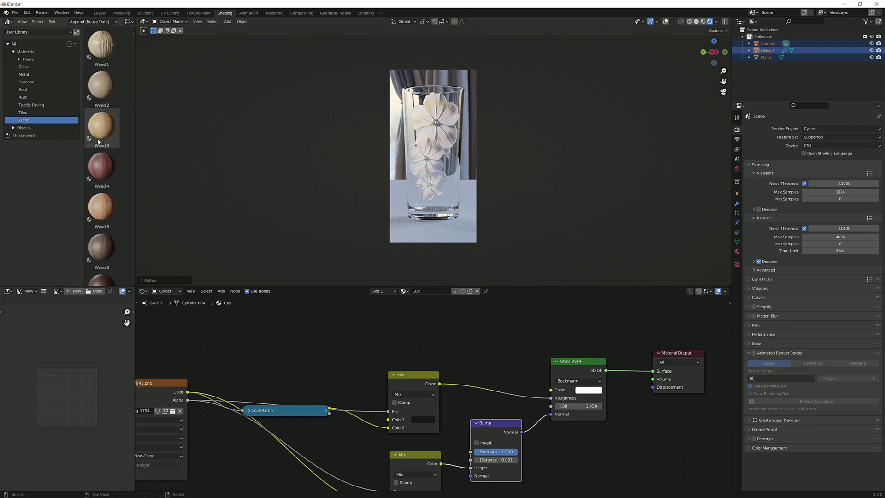
scroll(112, 168, down, 1)
scroll(112, 168, down, 1)
drag(102, 212, 434, 178)
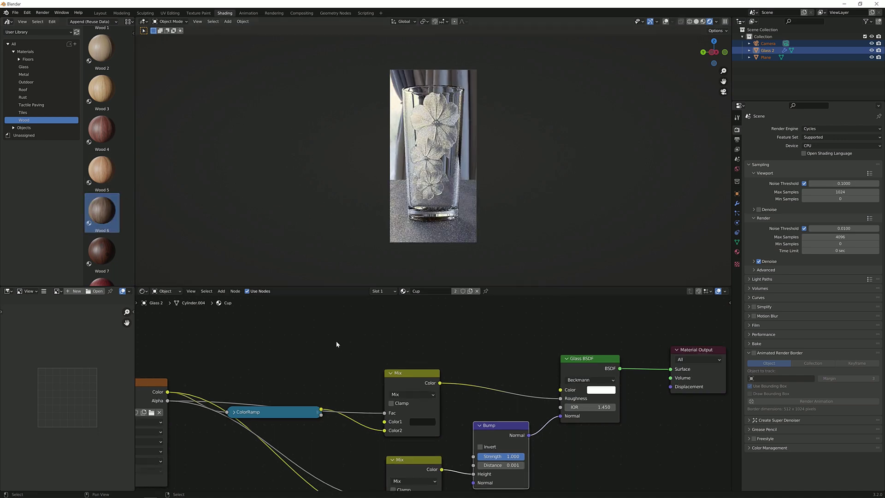
middle_drag(200, 387, 247, 373)
- Connect the flower image Color output to the Glass BSDF Color input
scroll(247, 373, down, 1)
drag(263, 379, 576, 379)
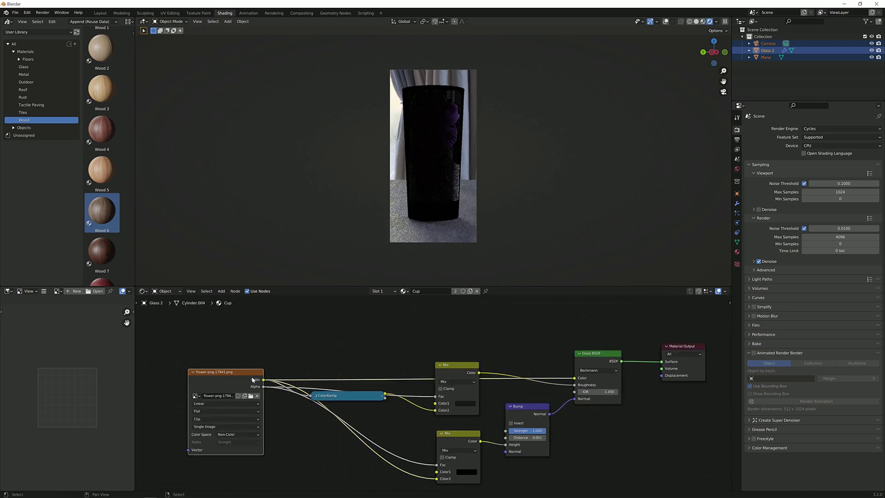
drag(226, 371, 256, 311)
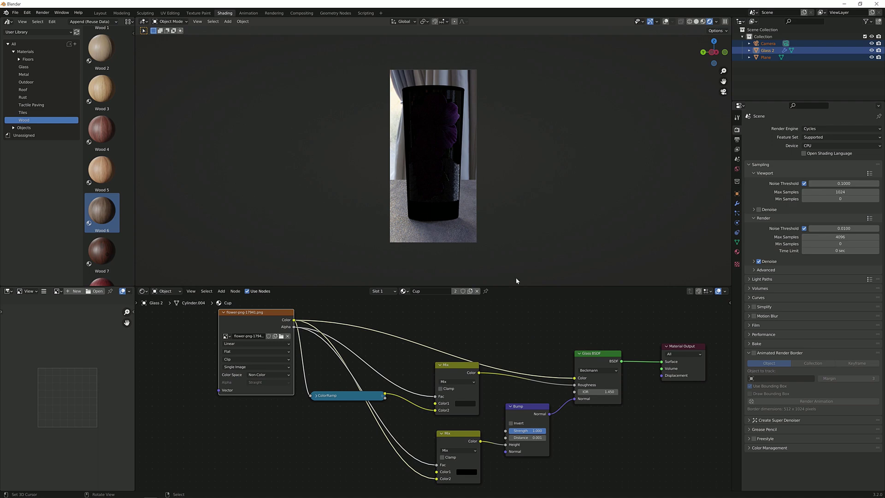
- Insert a duplicated Mix node on that link with white Color1 and image Alpha driving Fac
scroll(462, 370, up, 1)
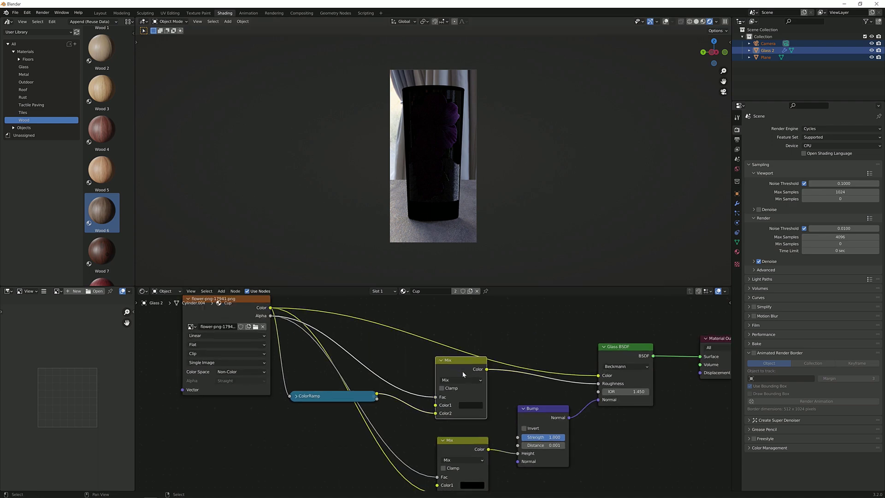
click(441, 362)
key(shift+d)
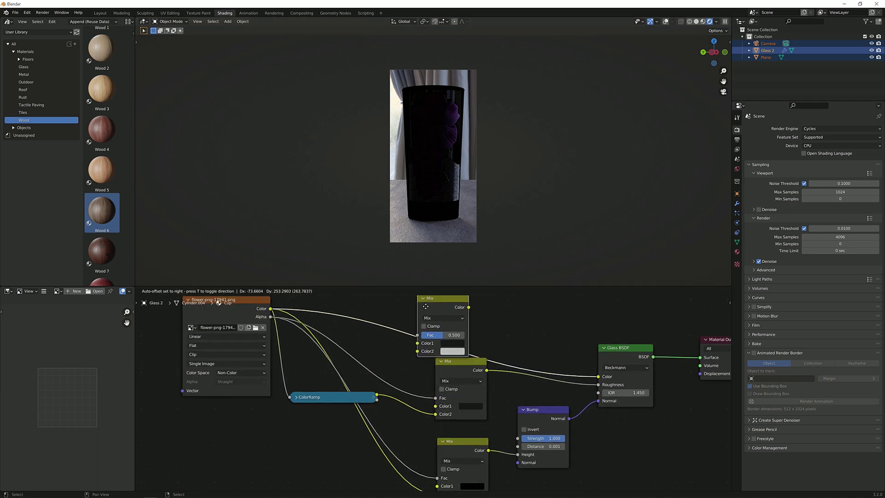
click(441, 303)
middle_drag(418, 339, 395, 365)
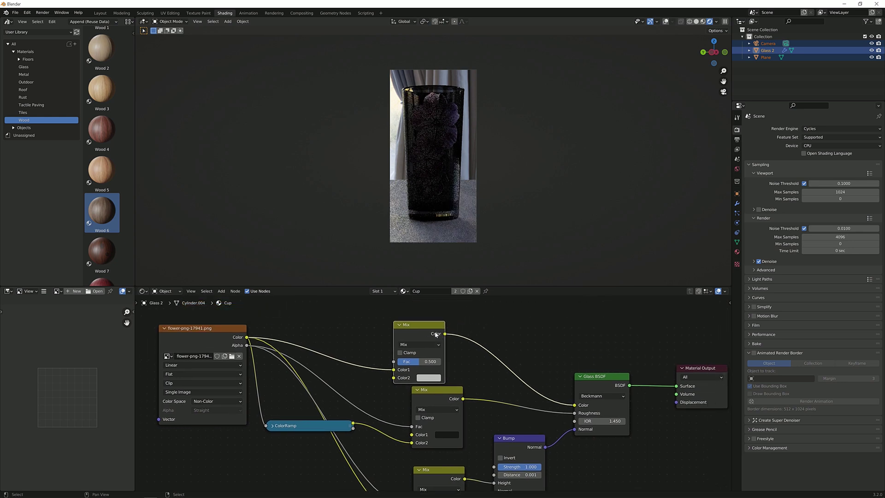
drag(395, 365, 423, 363)
click(463, 356)
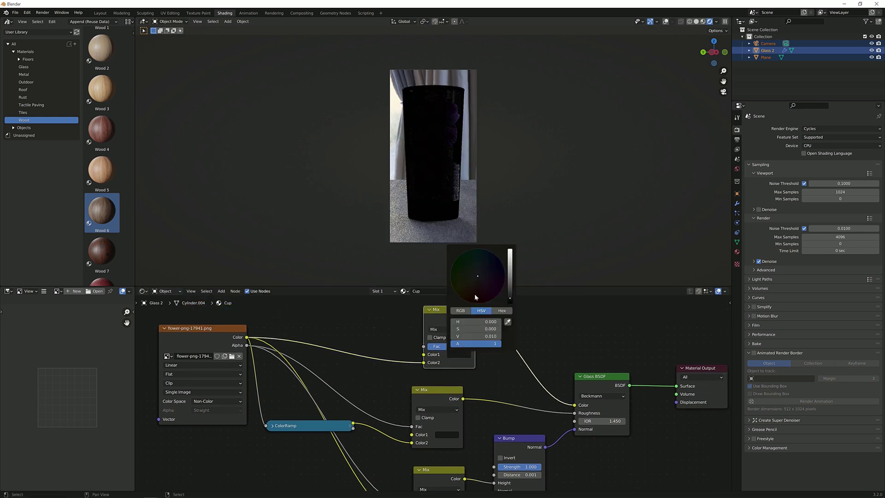
scroll(474, 293, up, 10)
scroll(476, 297, up, 10)
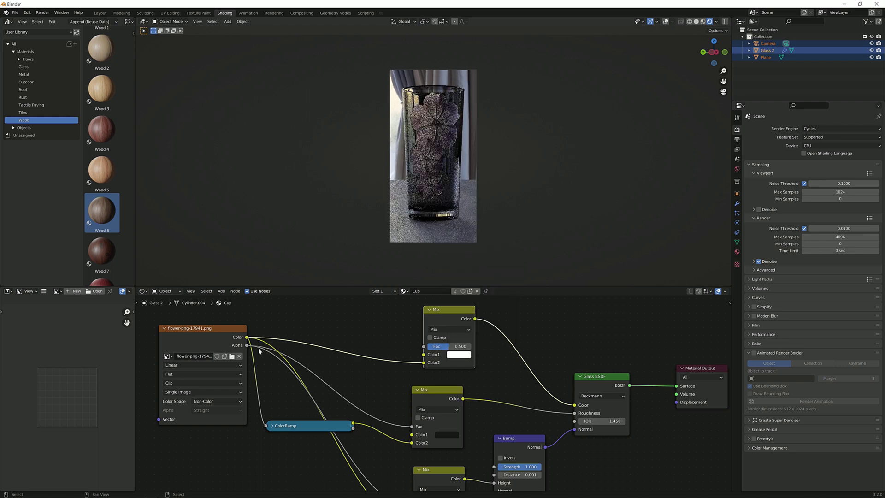
drag(247, 345, 424, 347)
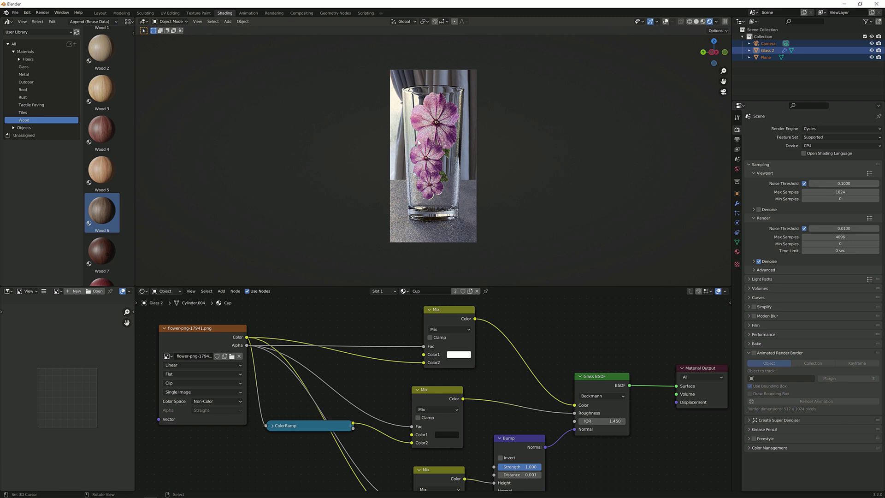
- Add a Plain Axes empty at the scene centre
click(665, 21)
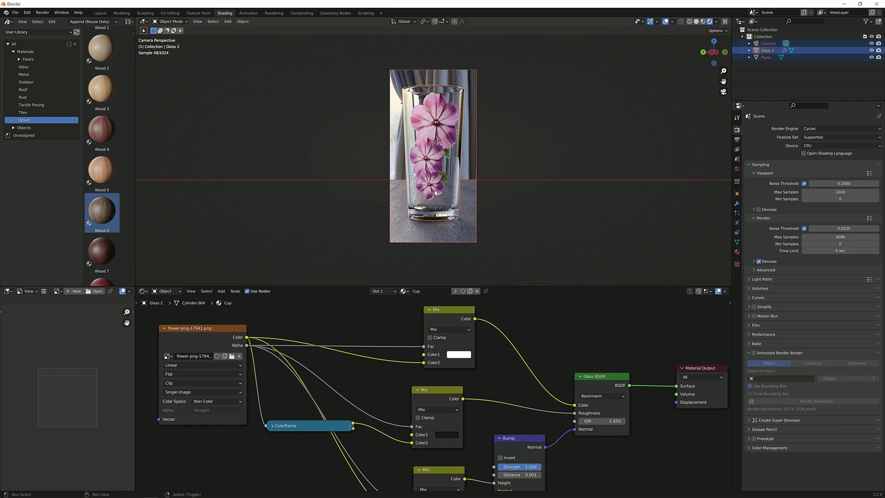
key(shift+a)
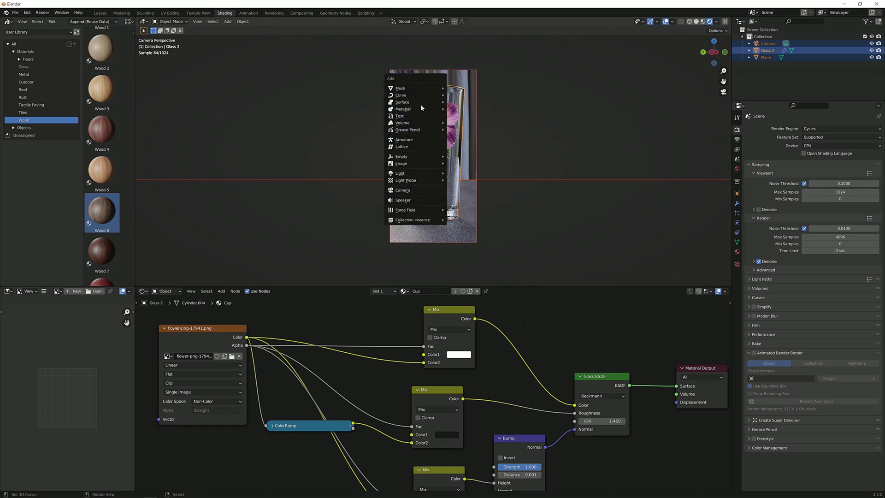
mouse_move(424, 156)
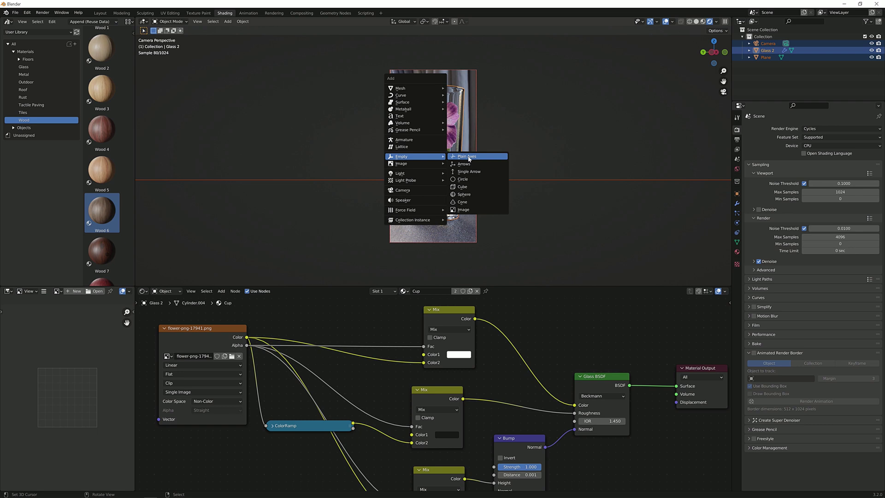
click(467, 157)
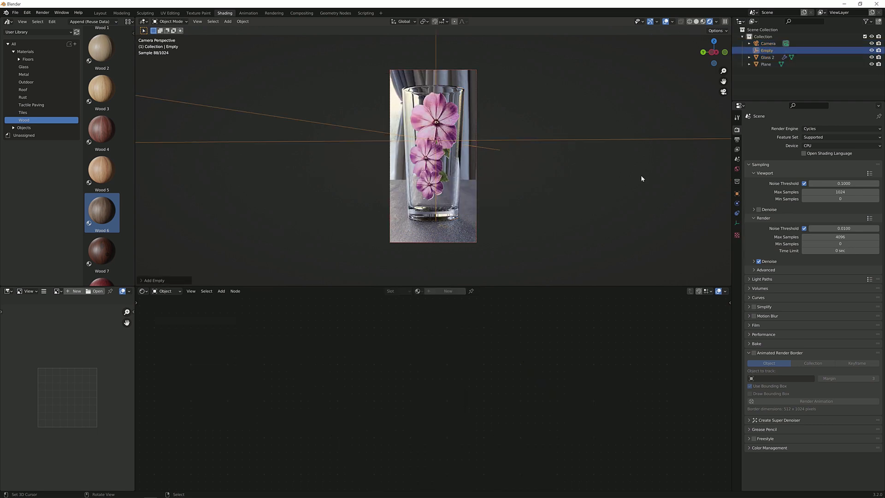
- Enable depth of field on the camera with the Empty as its focus object
click(764, 44)
click(737, 223)
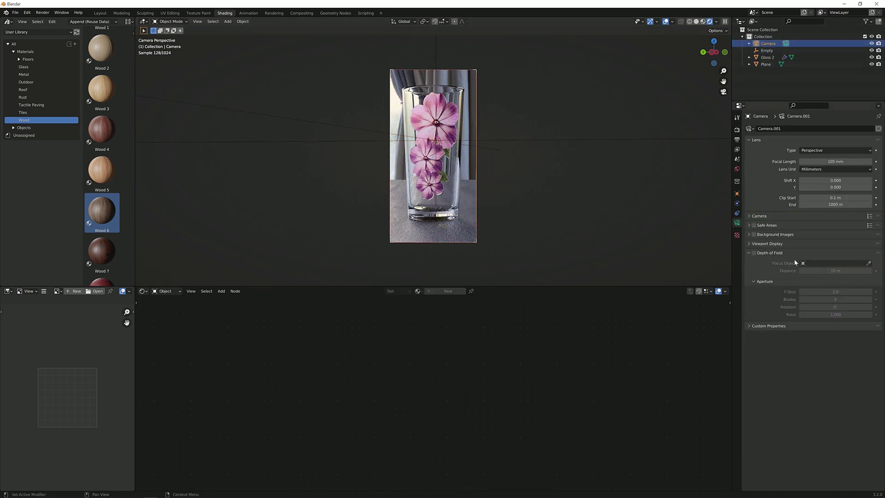
click(754, 253)
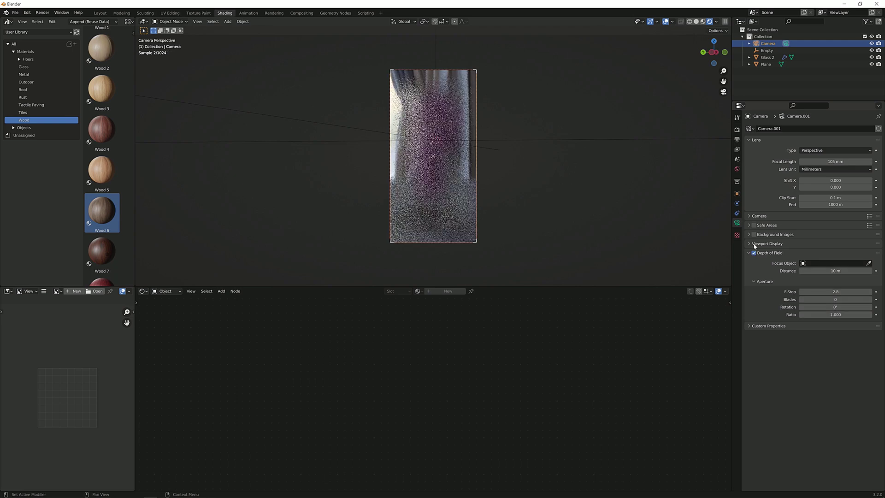
click(837, 263)
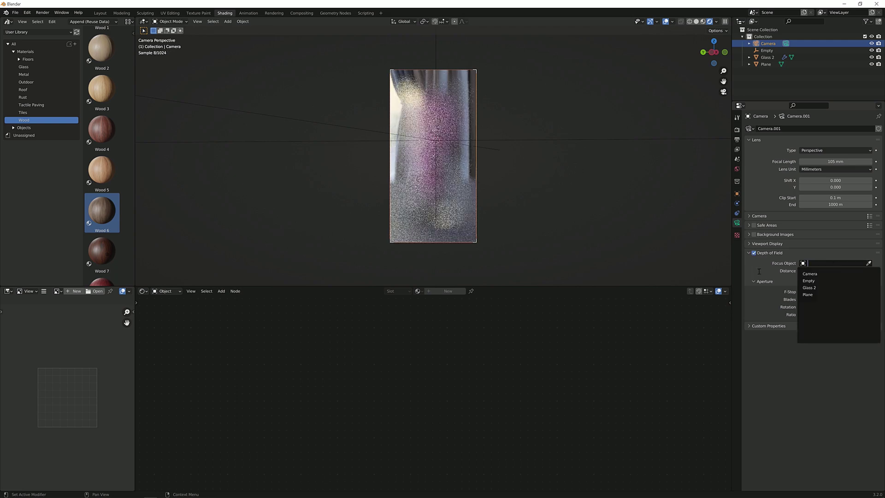
click(820, 280)
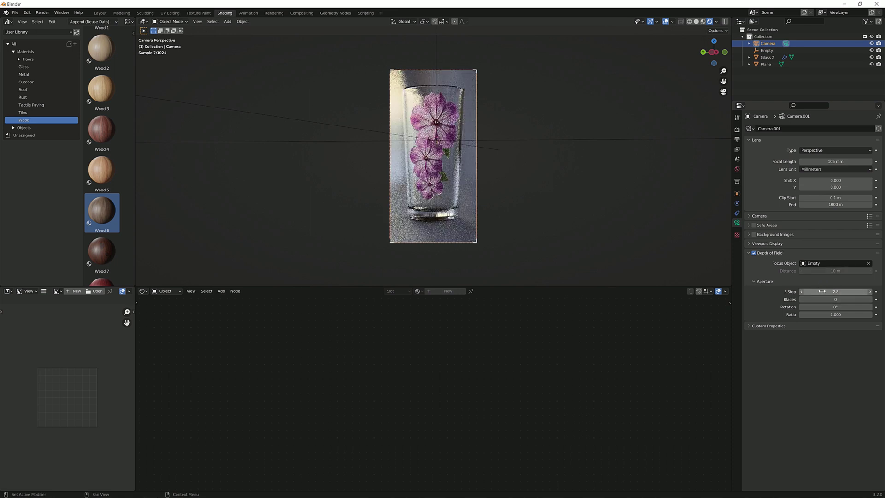
- Set the camera's F-Stop to 4.0
click(844, 292)
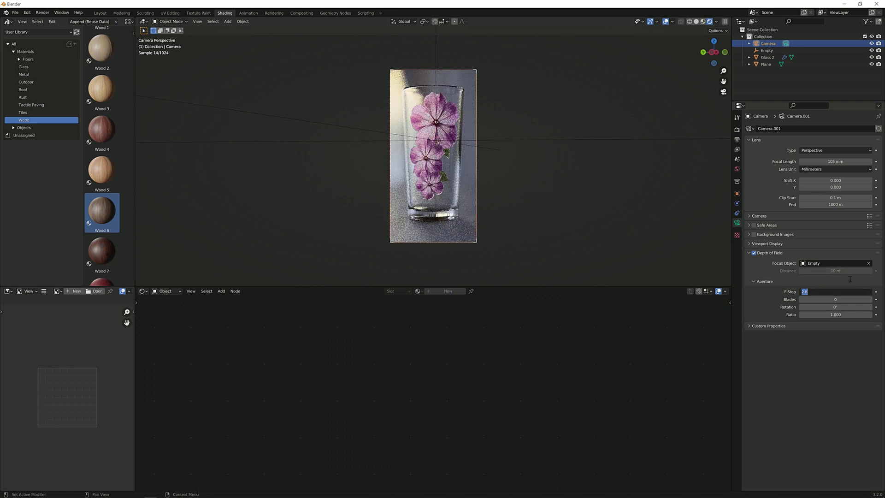
text(1)
key(Return)
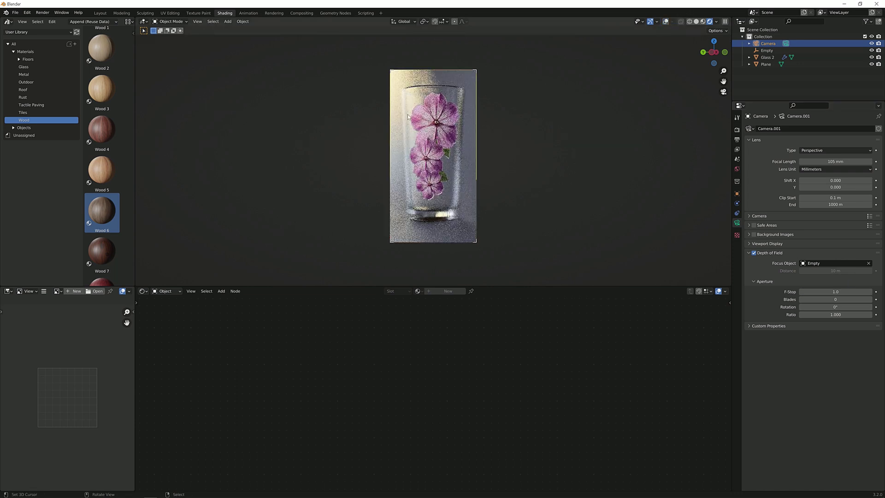
click(839, 291)
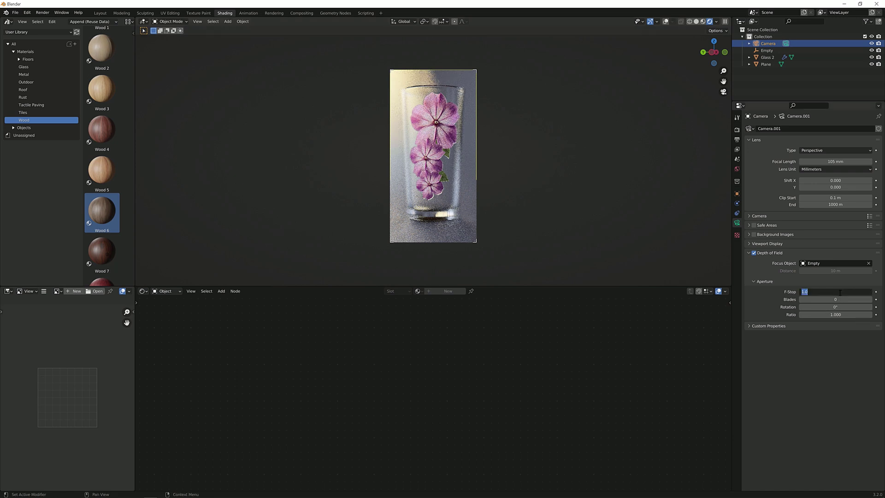
text(128)
key(Return)
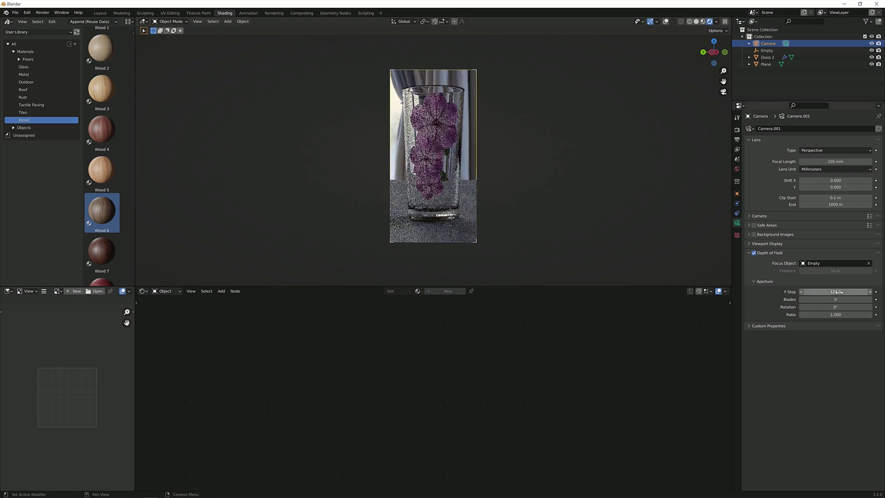
click(827, 292)
text(4)
key(Return)
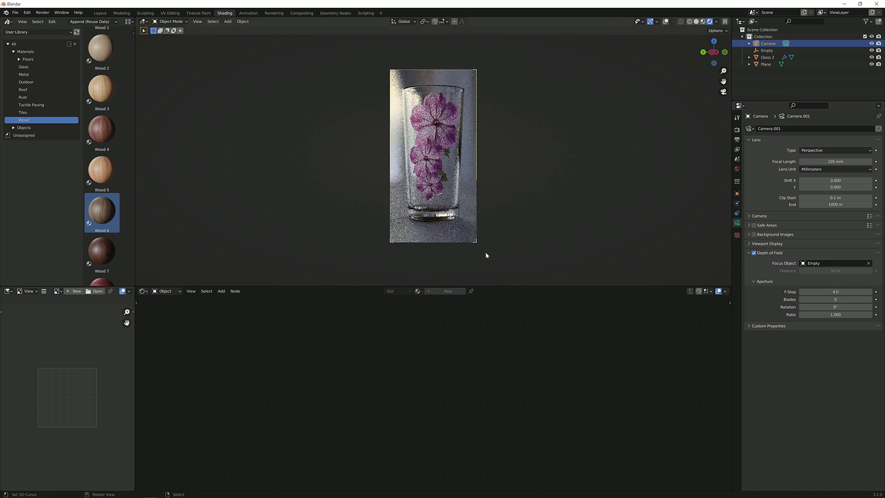
click(737, 129)
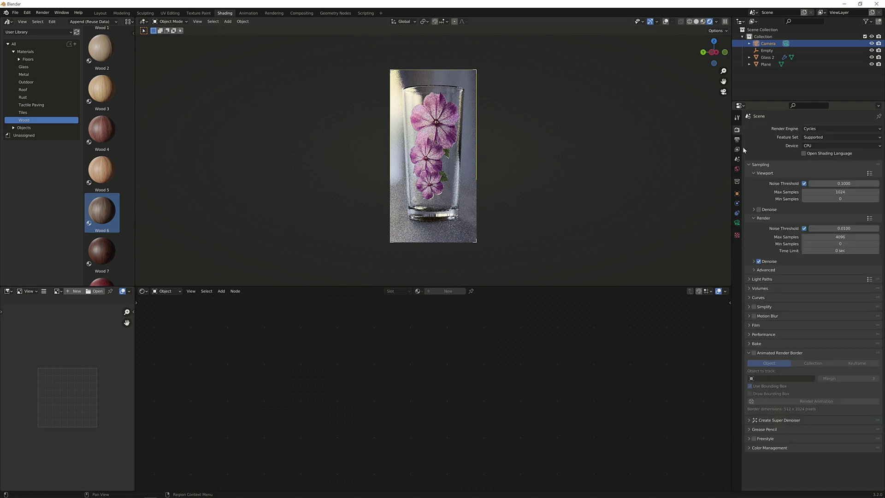
- Set both viewport and render Max Samples to 256
click(840, 192)
text(256)
key(Return)
click(784, 209)
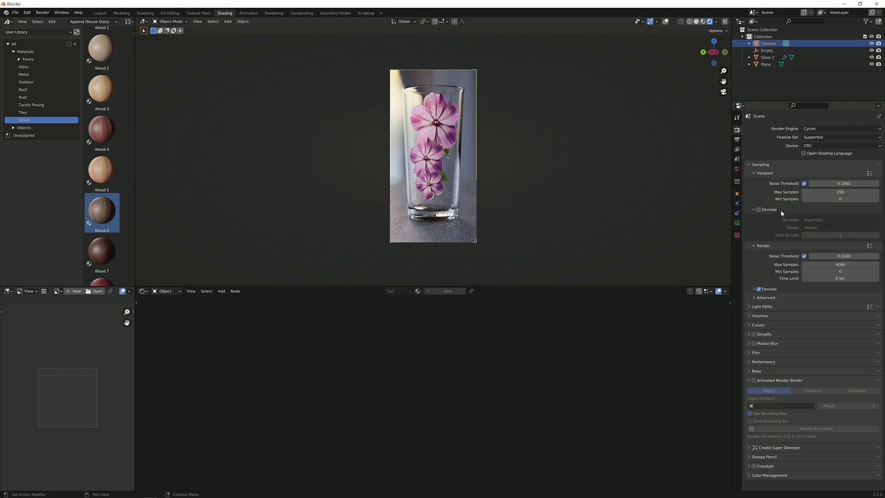
click(840, 265)
text(256)
key(Return)
- Set the Cycles render device to GPU Compute
click(818, 145)
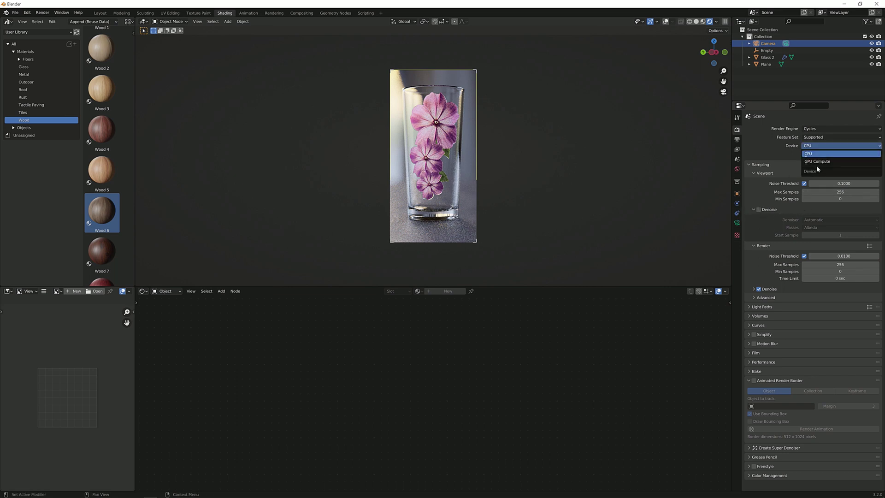
click(817, 161)
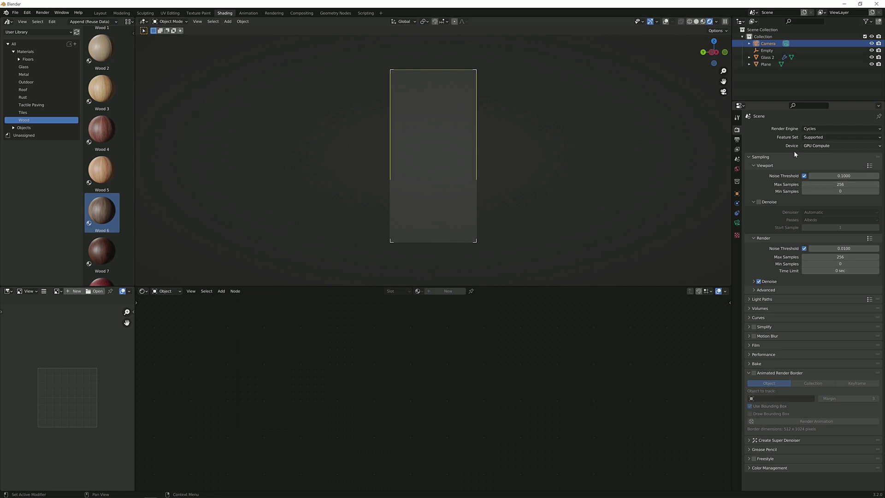
click(821, 147)
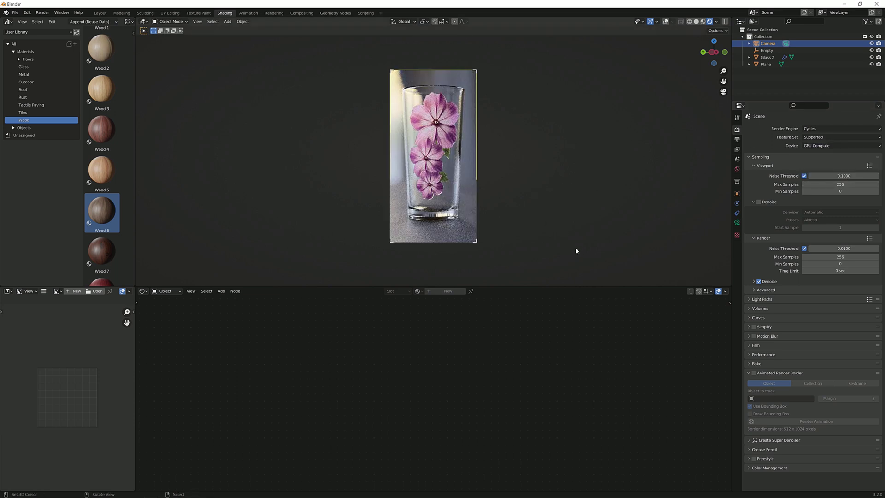
scroll(567, 246, up, 1)
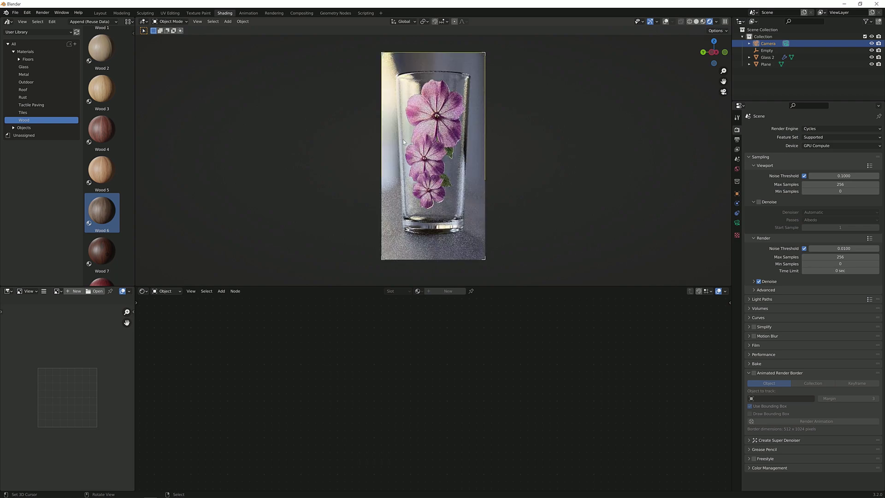